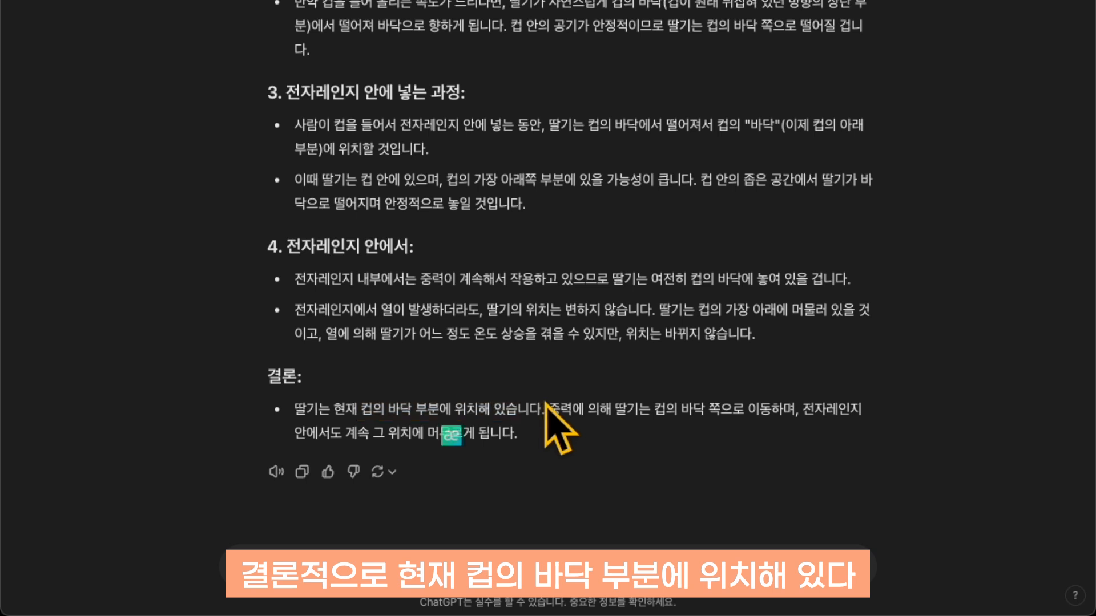
# - Highlight the full conclusion paragraph (결론) of the GPT-4o strawberry answer to read it, and clear the highlight
pyautogui.moveTo(294, 409); pyautogui.dragTo(644, 447)
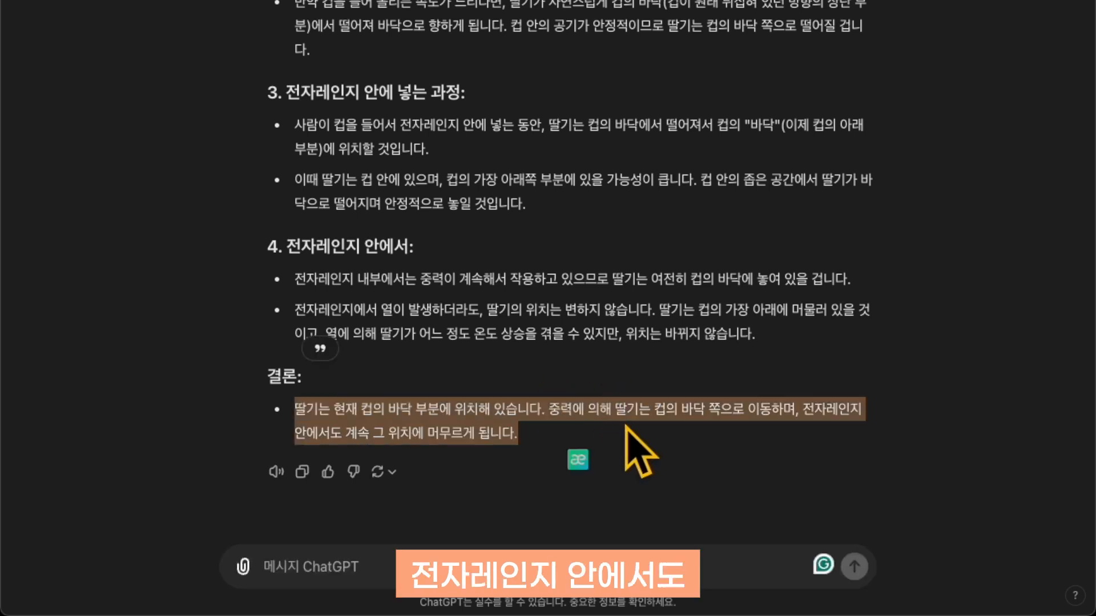
pyautogui.click(641, 460)
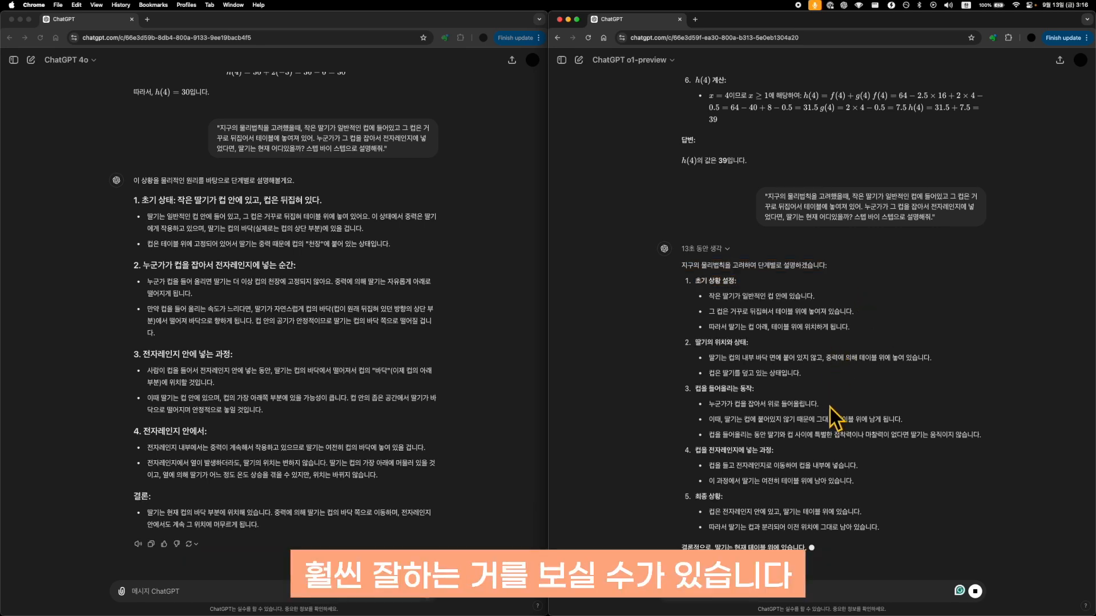
# - Send "Python 코드로, 맥북에서 실행할 수 있는 지뢰찾기 게임을 만들어줘." in both the GPT-4o and the o1-preview chats
pyautogui.click(440, 474)
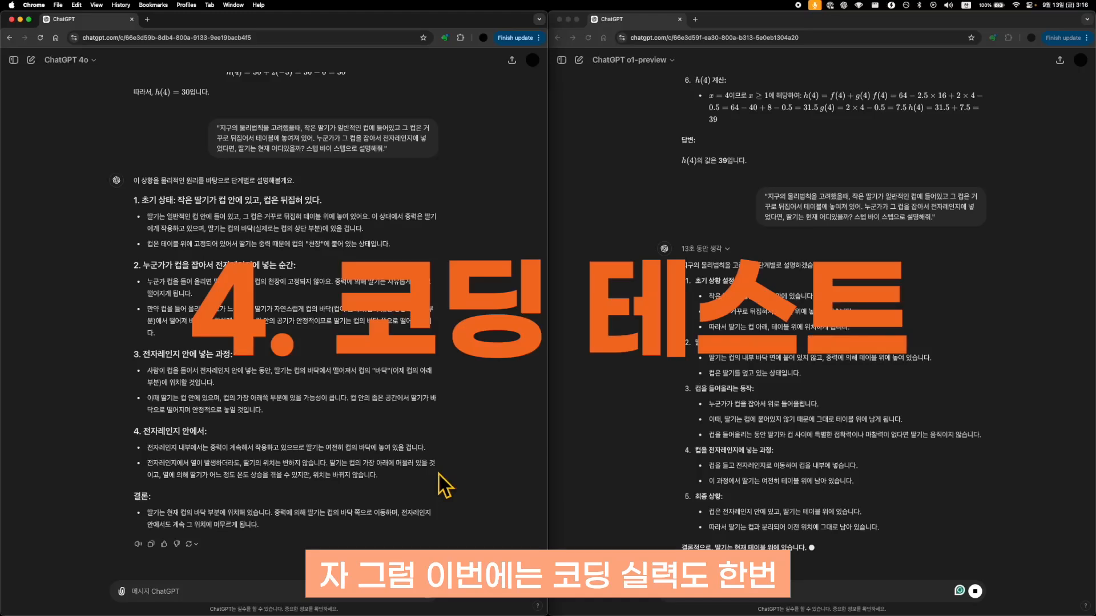
pyautogui.write('Python 코드로, 맥북에서 실행할 수 있는 지뢰찾기 게임을 만들어줘')
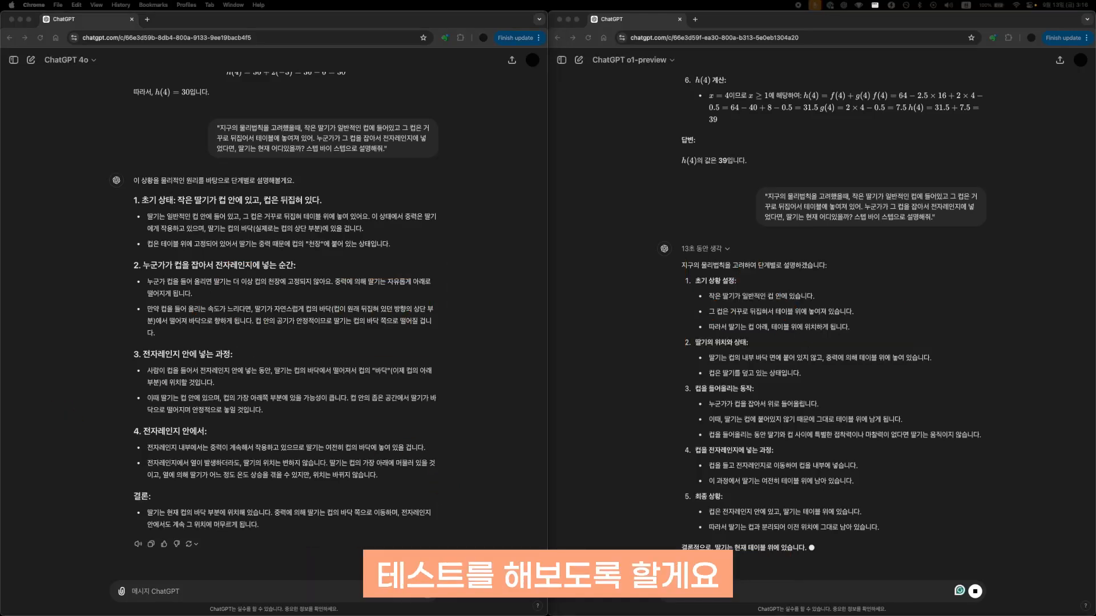
pyautogui.click(841, 592)
pyautogui.write('Python 코드로, 맥북에서 실행할 수 있는 지뢰찾기 게임을 만들어줘.')
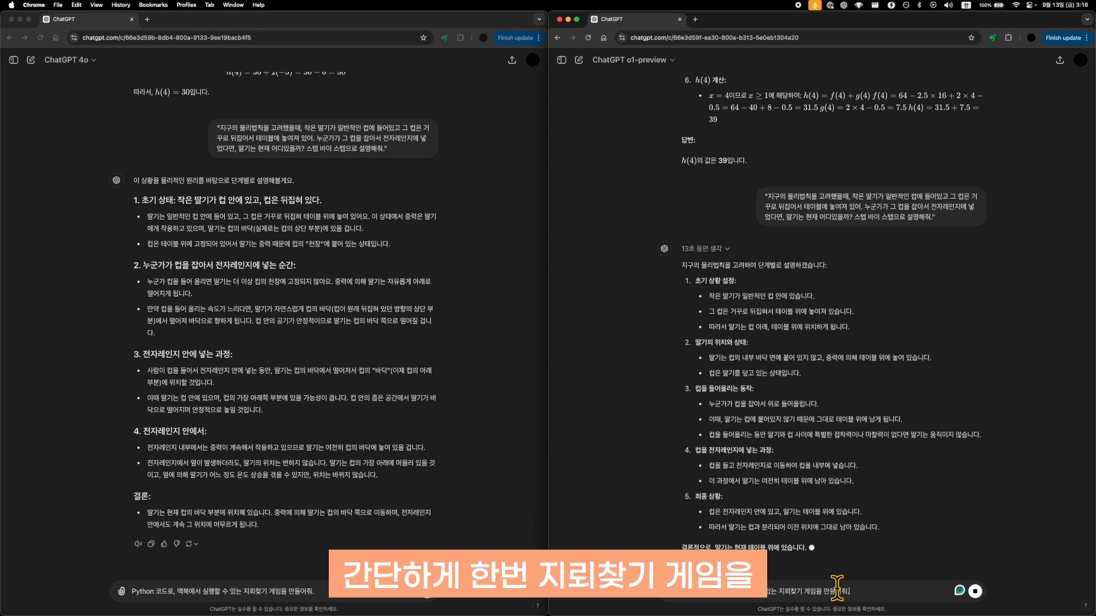
pyautogui.click(340, 599)
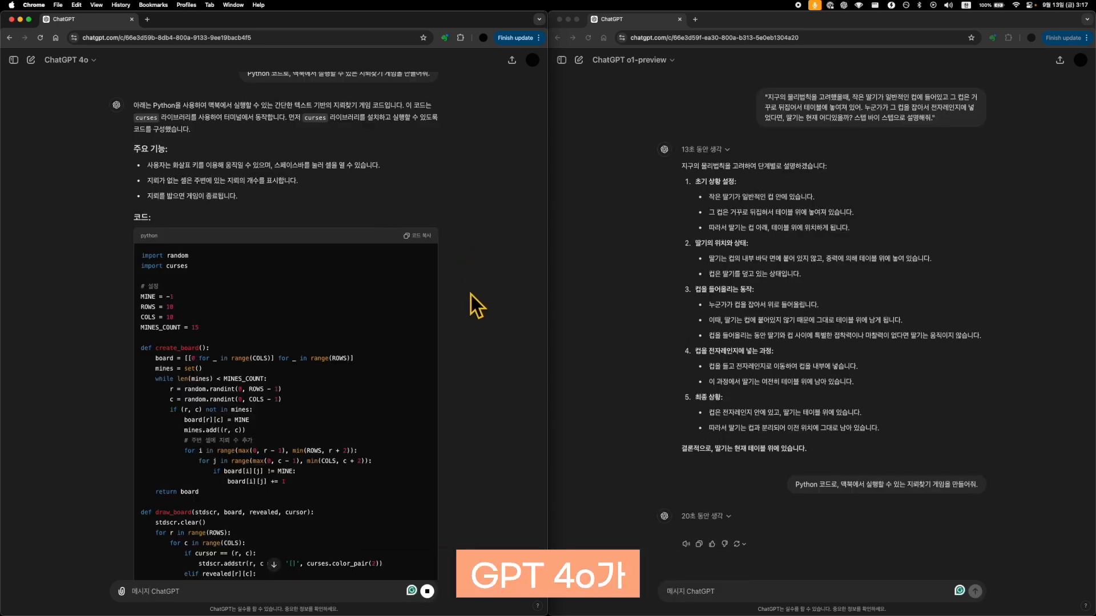
# - Resubmit the same Minesweeper prompt in the o1-preview chat
pyautogui.scroll(-10, 465, 336)
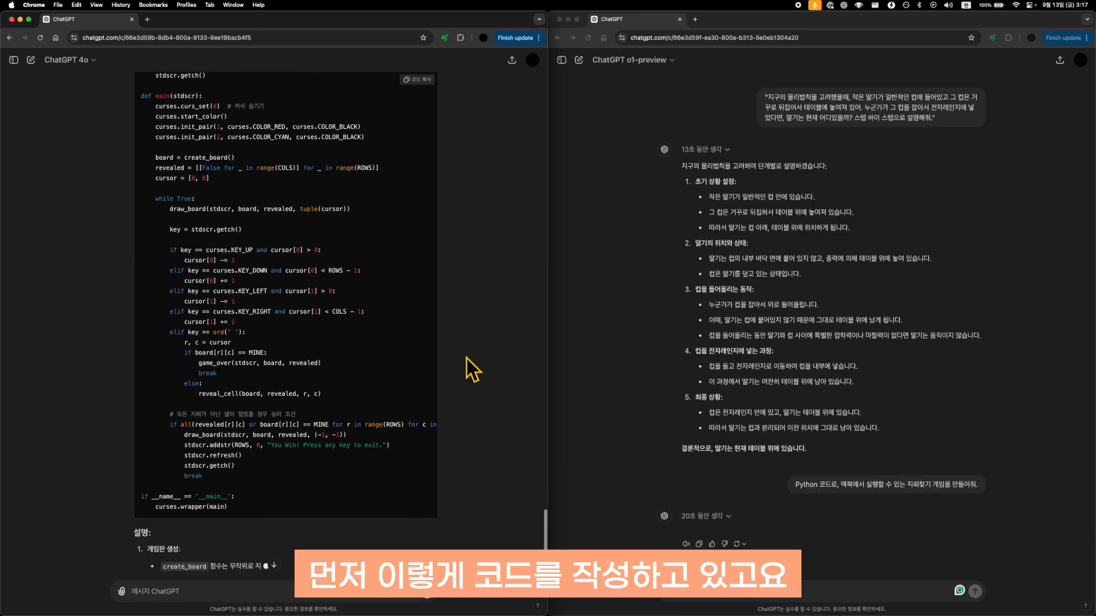
pyautogui.click(779, 383)
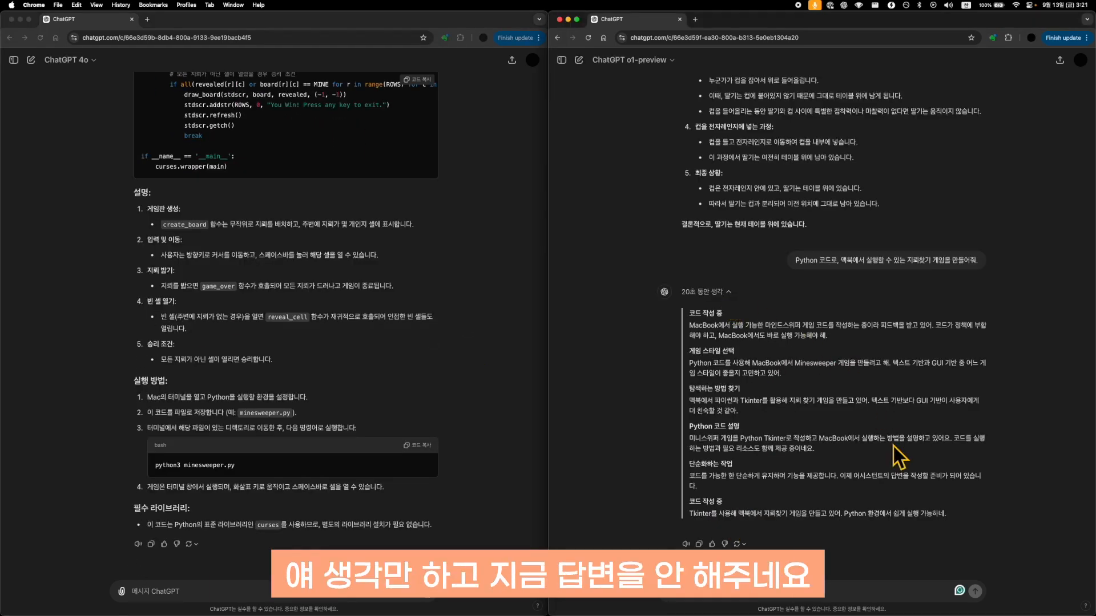
pyautogui.press('super+v')
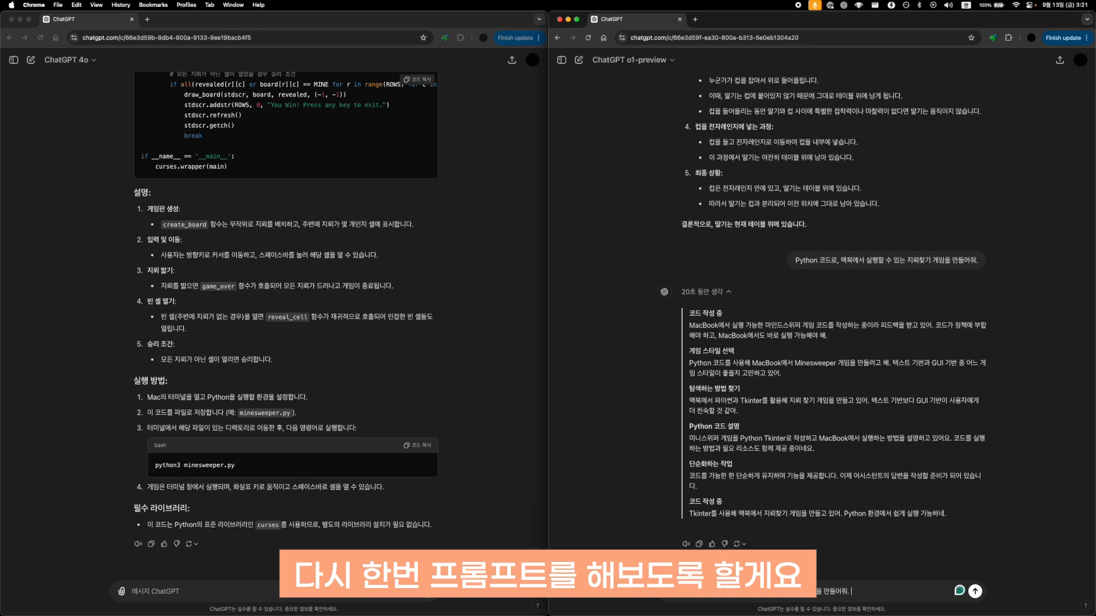
pyautogui.press('Return')
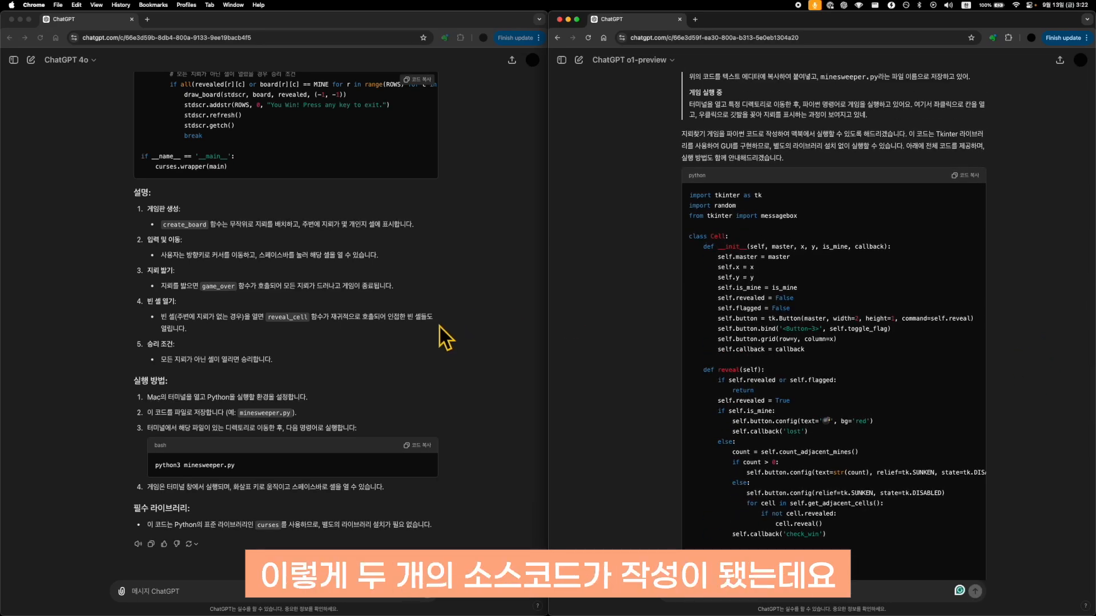
# - Copy the complete Python Minesweeper code block from the GPT-4o answer
pyautogui.scroll(5, 439, 326)
pyautogui.scroll(15, 439, 326)
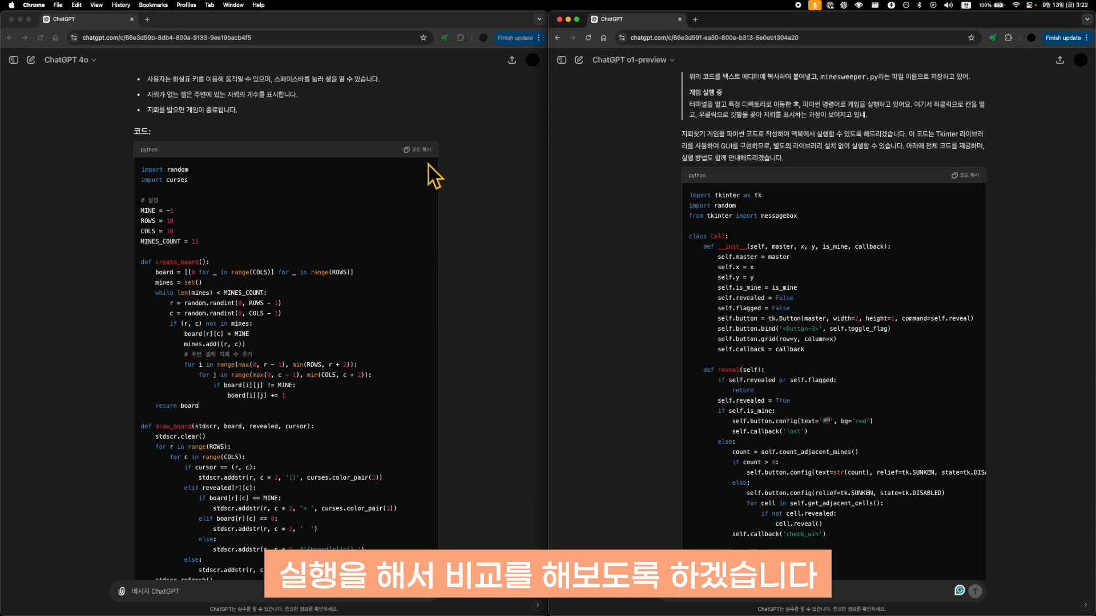
pyautogui.click(417, 150)
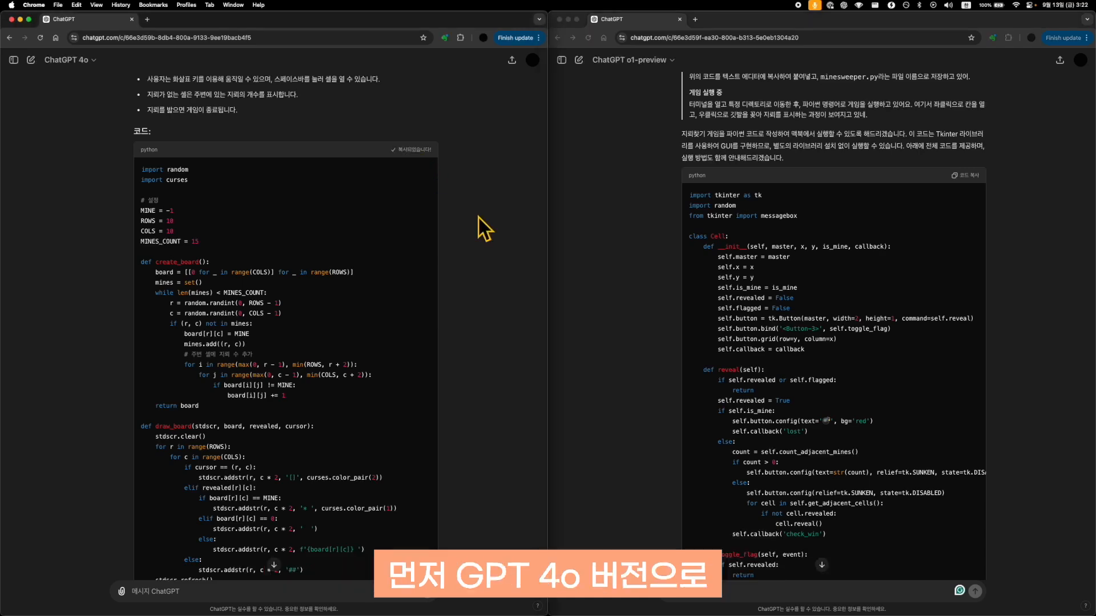
pyautogui.scroll(-15, 484, 318)
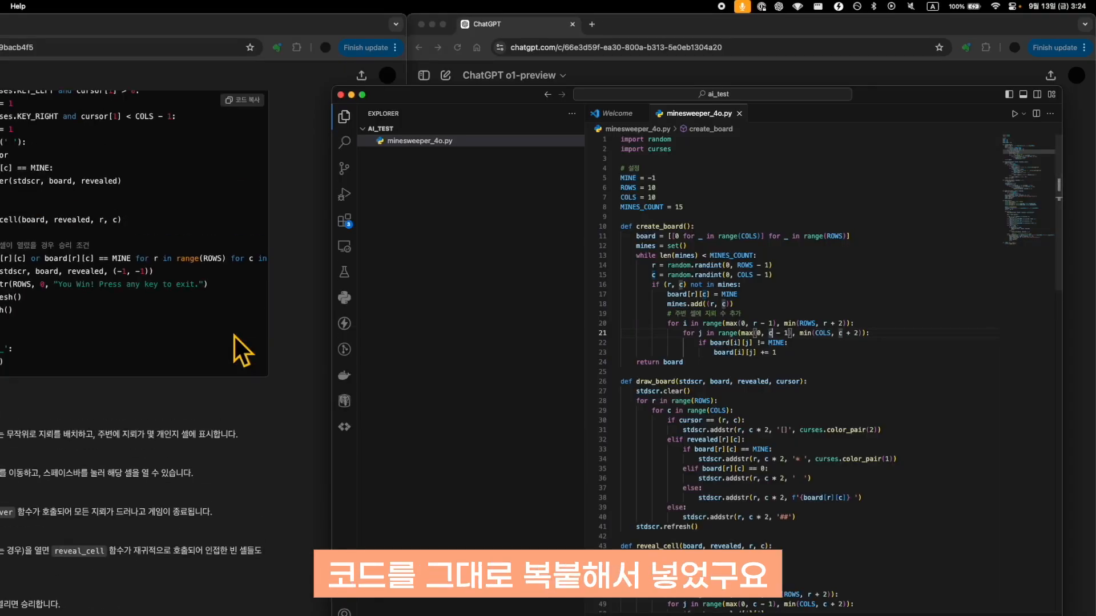
# - In VS Code, run the GPT-4o game from the terminal with "python3 minesweeper_4o.py"
pyautogui.scroll(1, 234, 335)
pyautogui.scroll(-1, 233, 334)
pyautogui.scroll(1, 234, 335)
pyautogui.scroll(-2, 234, 334)
pyautogui.scroll(2, 233, 334)
pyautogui.click(851, 354)
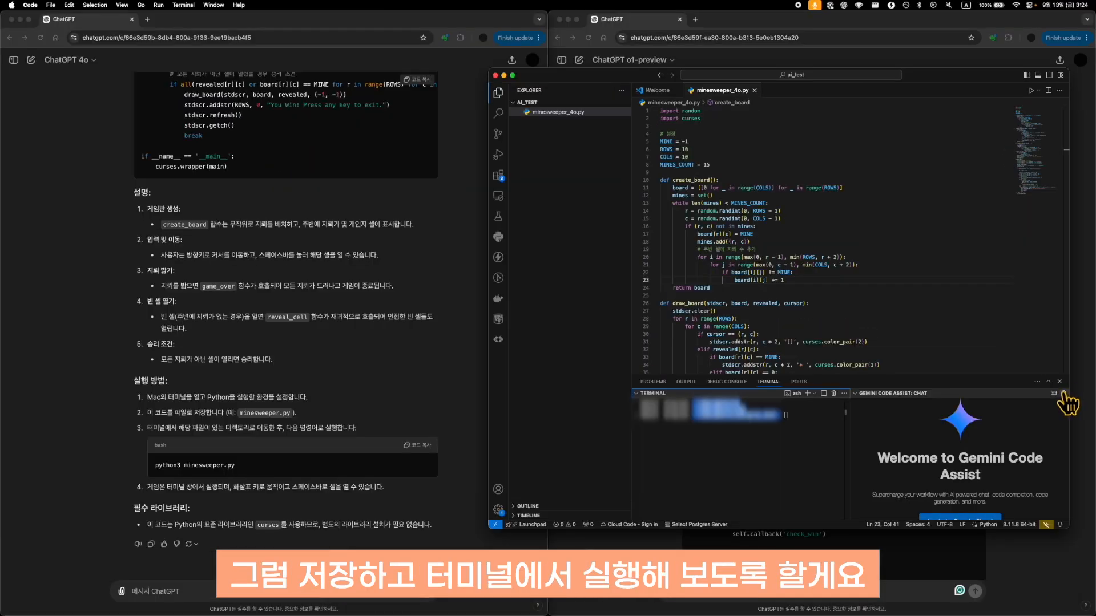
pyautogui.write('python3 minesweeper_4o.py')
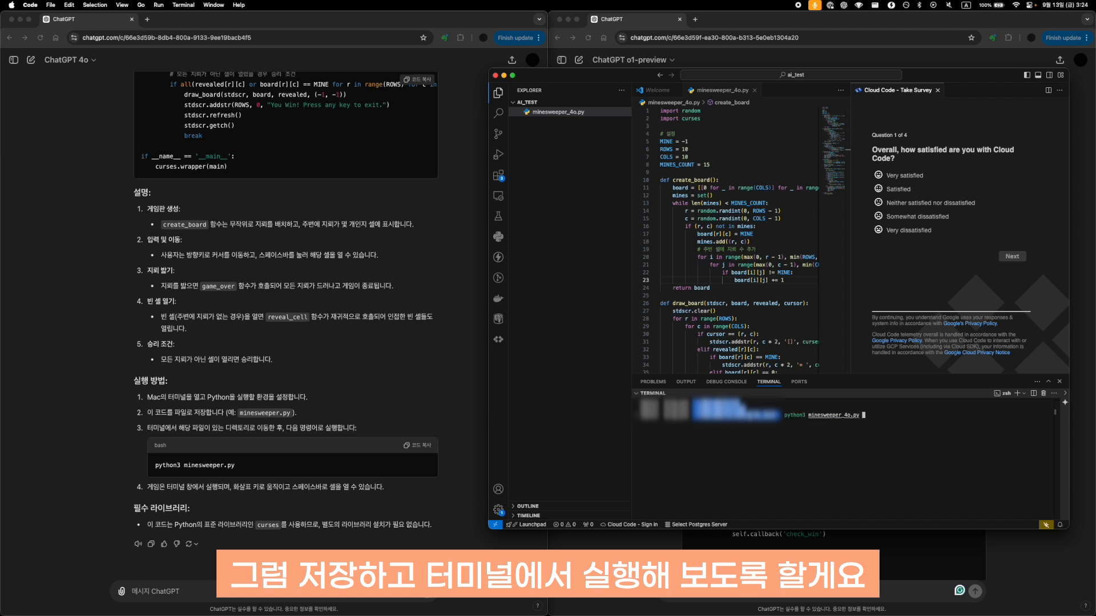
pyautogui.press('Return')
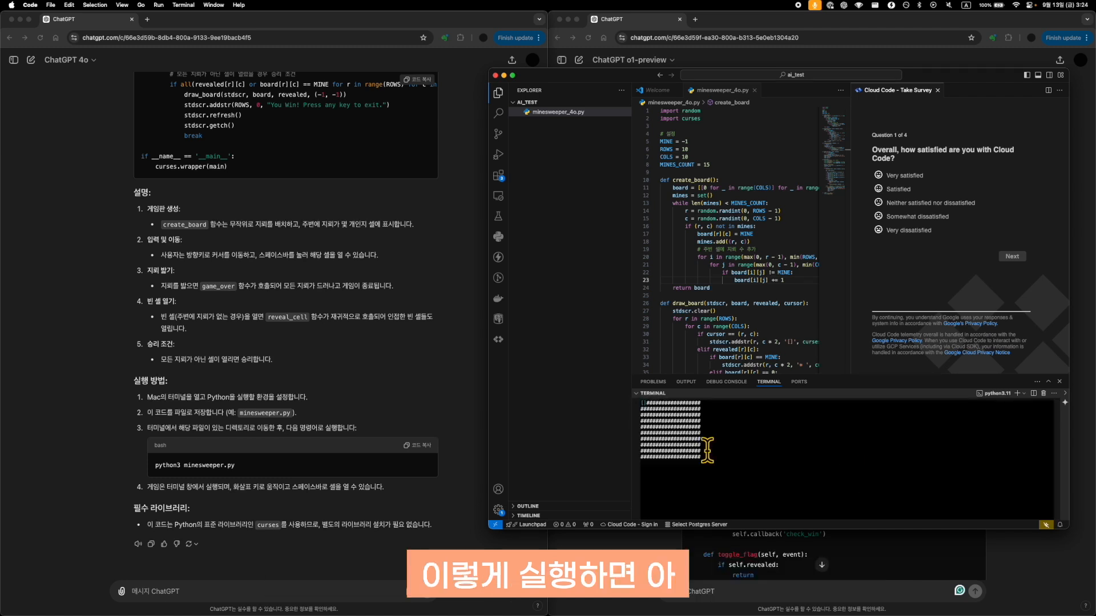
# - Test the terminal Minesweeper game by moving the cursor across the board and opening several cells
pyautogui.press('Right')
pyautogui.press('Right')
pyautogui.press('Right')
pyautogui.press('Right')
pyautogui.press('Right')
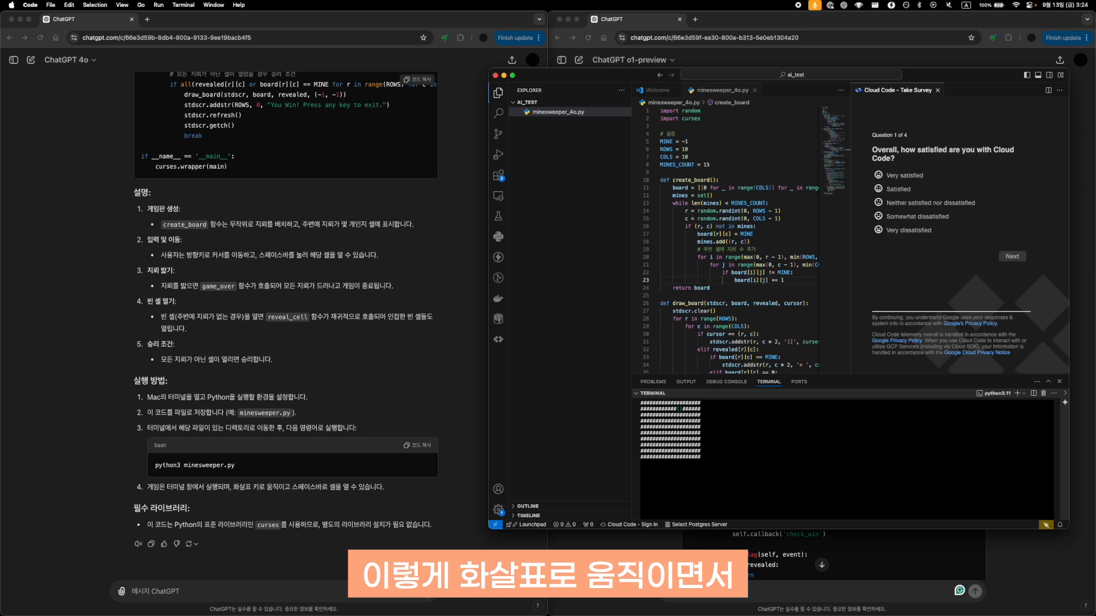
pyautogui.press('Left')
pyautogui.press('Left')
pyautogui.press('Down')
pyautogui.press('Down')
pyautogui.press('space')
pyautogui.press('Down')
pyautogui.press('Right')
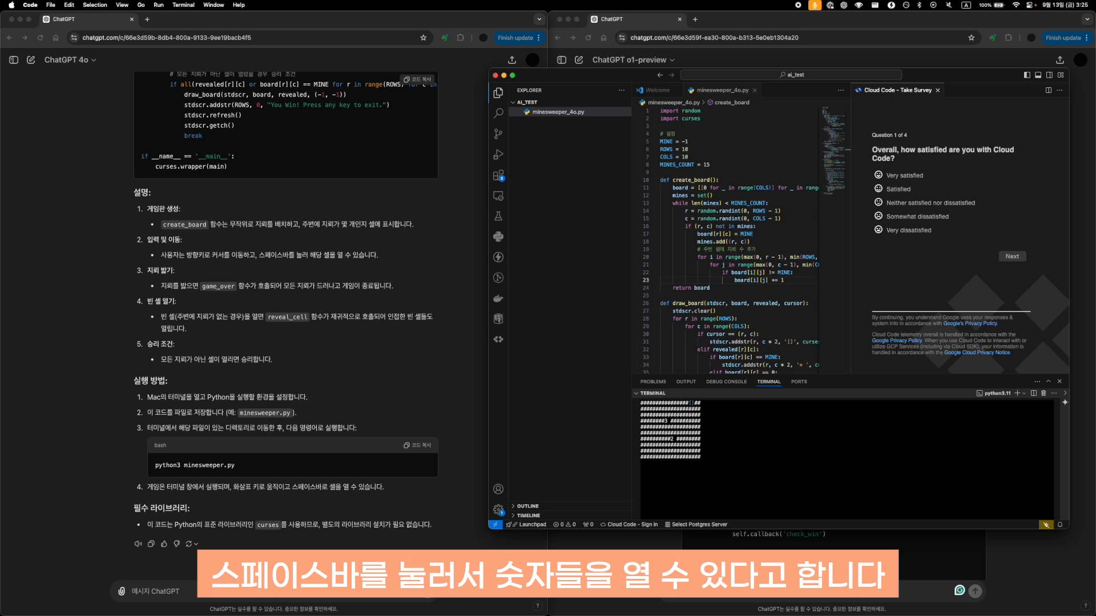
pyautogui.press('space')
pyautogui.press('Down')
pyautogui.press('Down')
pyautogui.press('Down')
pyautogui.press('Down')
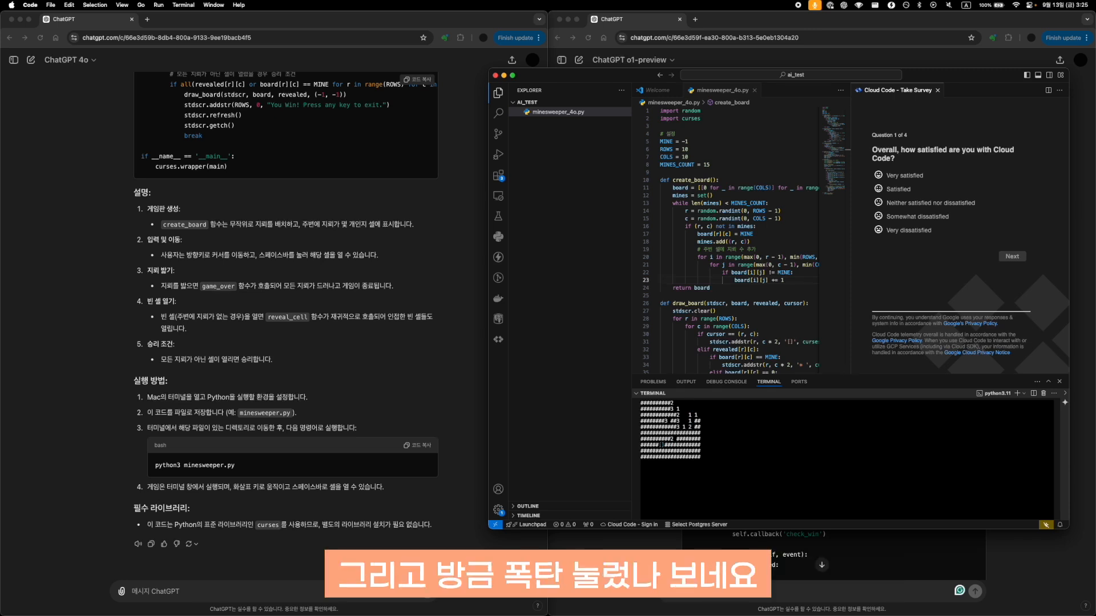
pyautogui.press('Left')
pyautogui.press('Left')
pyautogui.press('Left')
pyautogui.press('space')
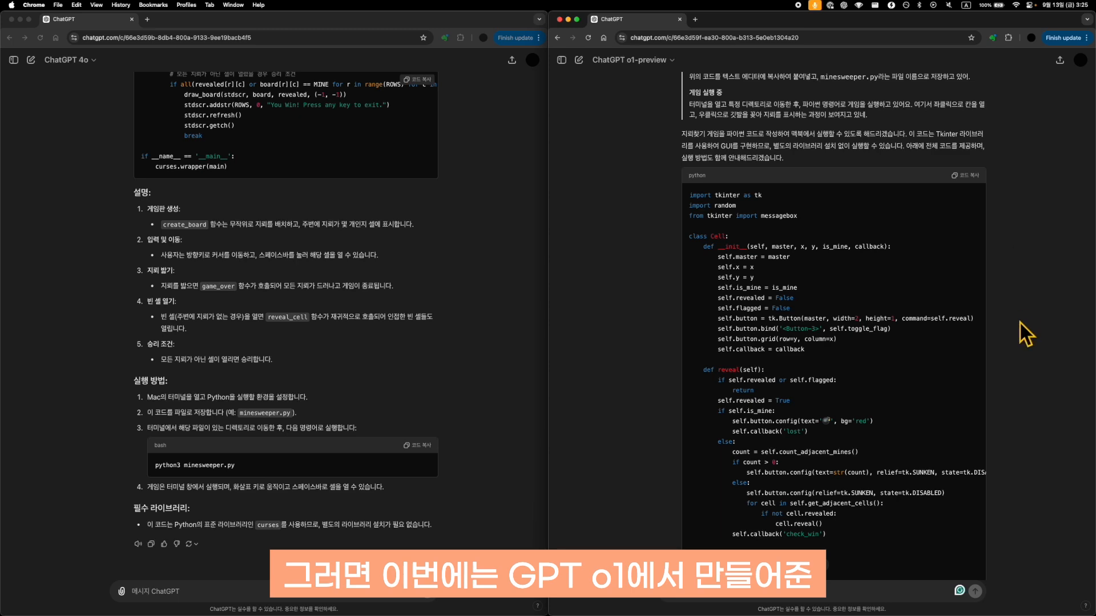
# - Add the o1-preview Minesweeper code to the AI_TEST folder as minesweeper_o1.py
pyautogui.scroll(-5, 1019, 323)
pyautogui.scroll(-4, 1019, 323)
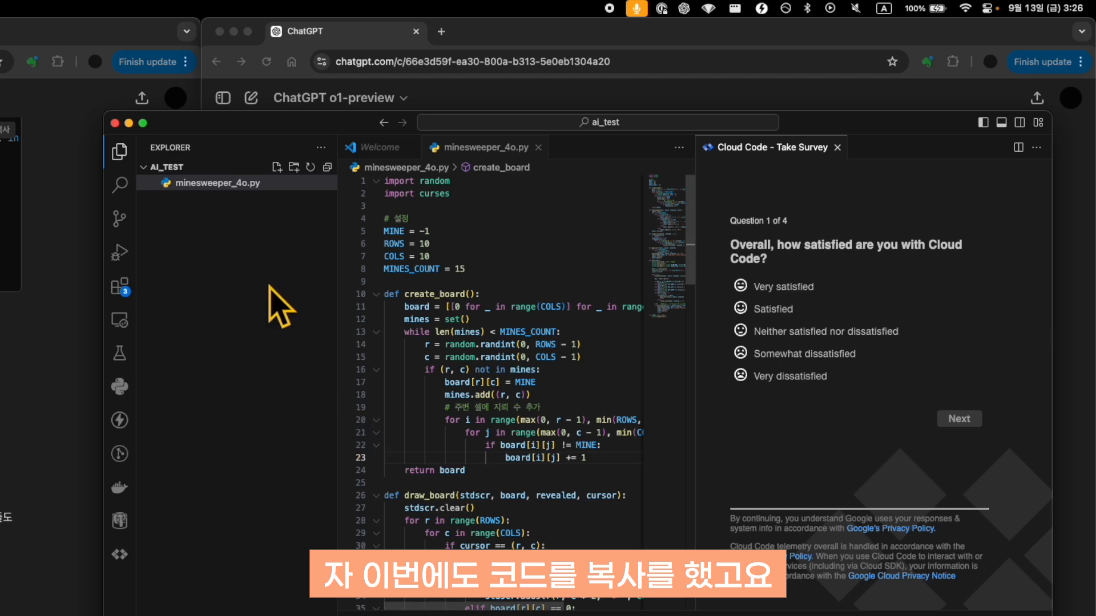
pyautogui.click(265, 279)
pyautogui.click(264, 168)
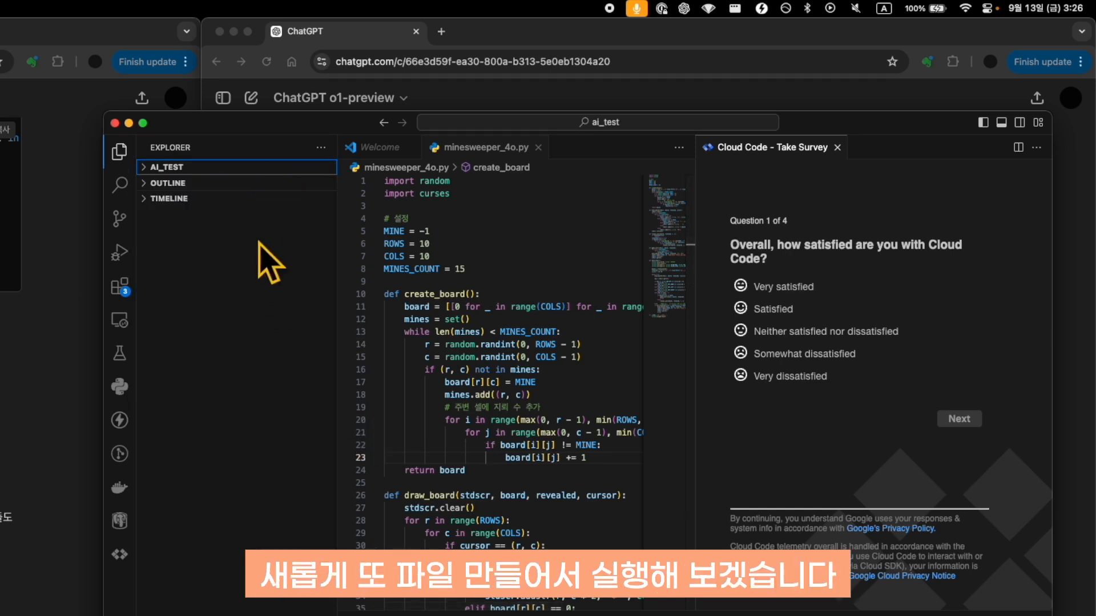
pyautogui.click(199, 163)
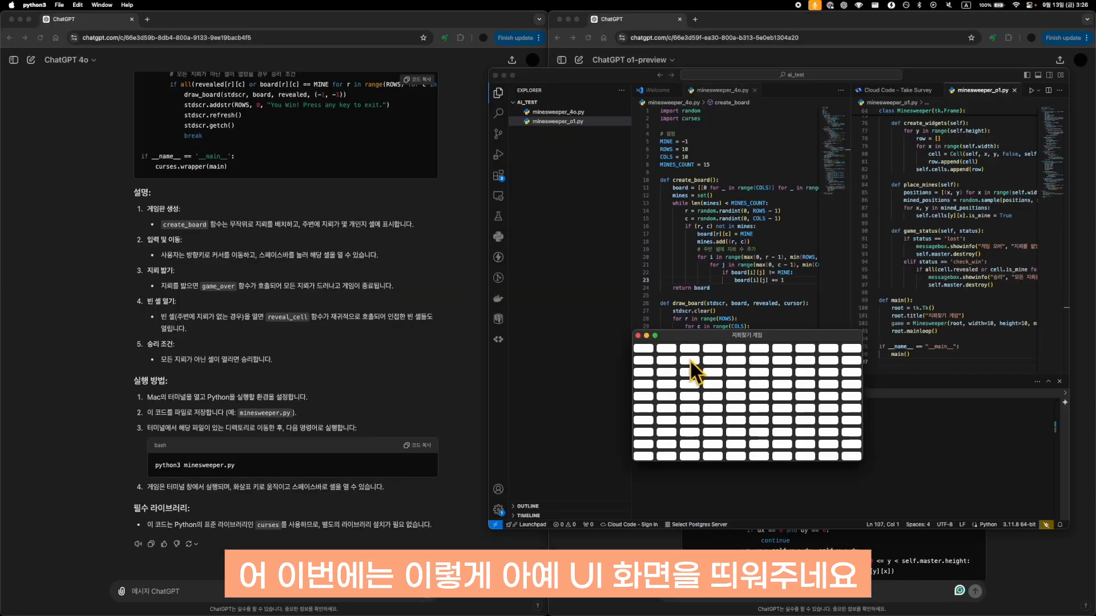
# - Test the graphical 지뢰찾기 게임 window by opening several cells on the board, and close the game
pyautogui.click(690, 361)
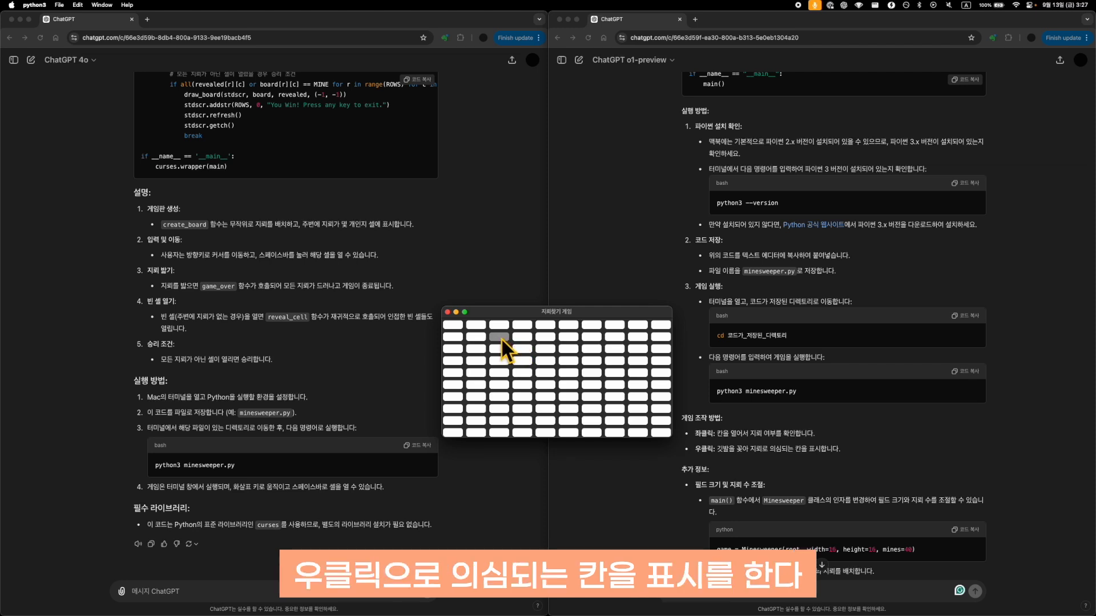
pyautogui.click(516, 345)
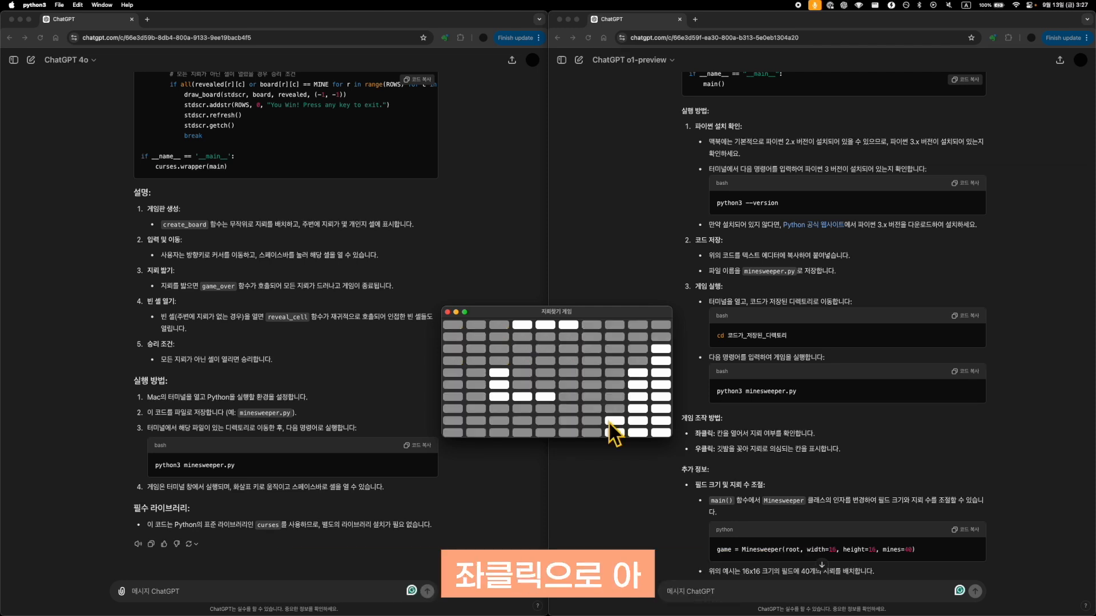
pyautogui.click(653, 418)
pyautogui.click(447, 312)
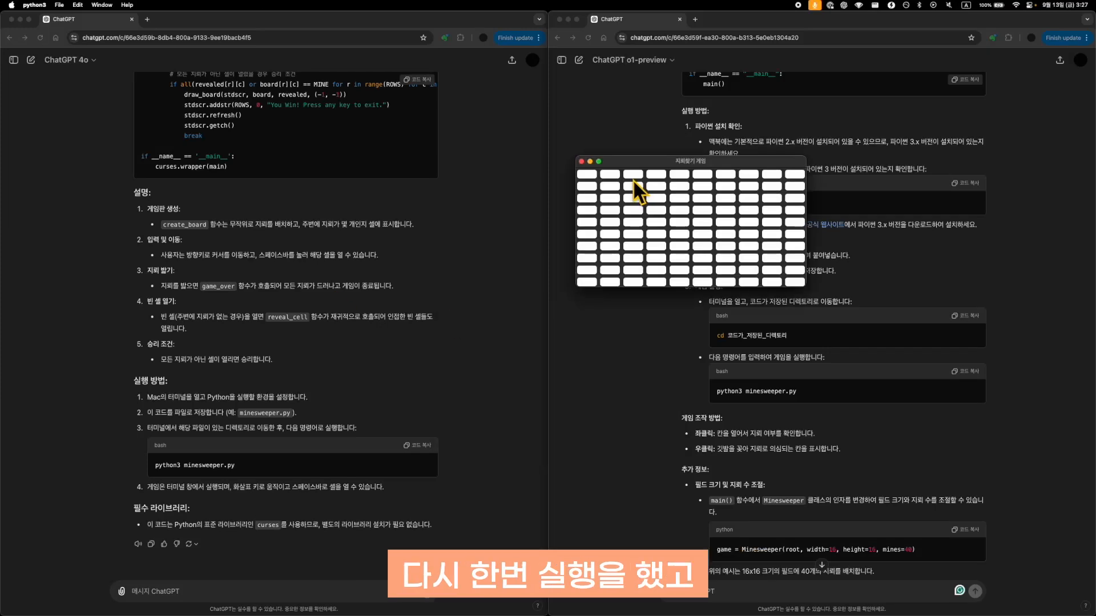
# - Play the relaunched graphical Minesweeper game until a mine is opened, and dismiss the game-over dialog
pyautogui.click(632, 174)
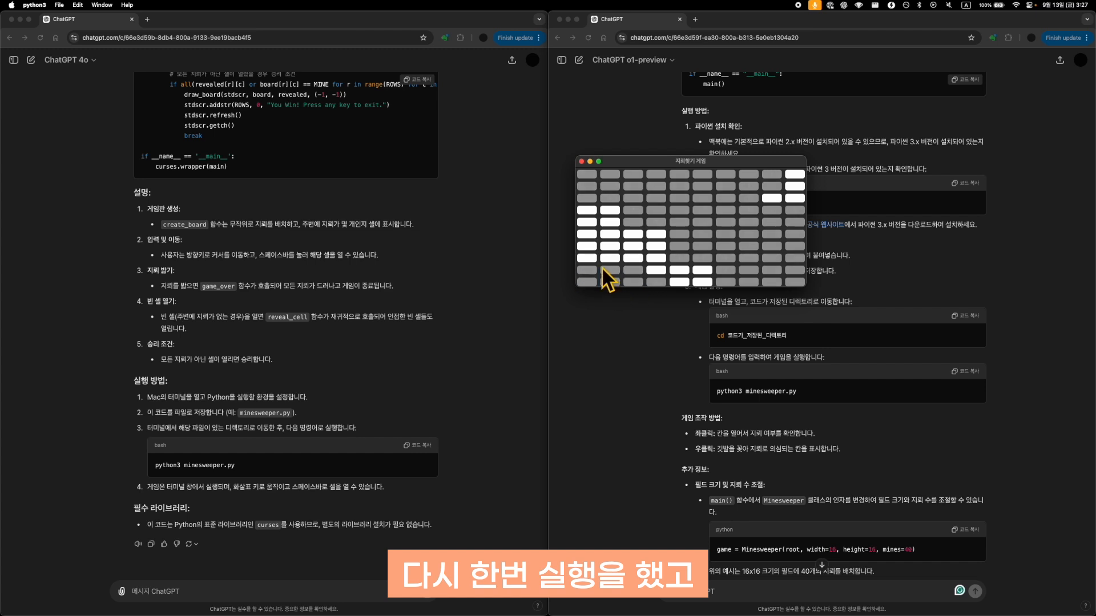
pyautogui.click(680, 256)
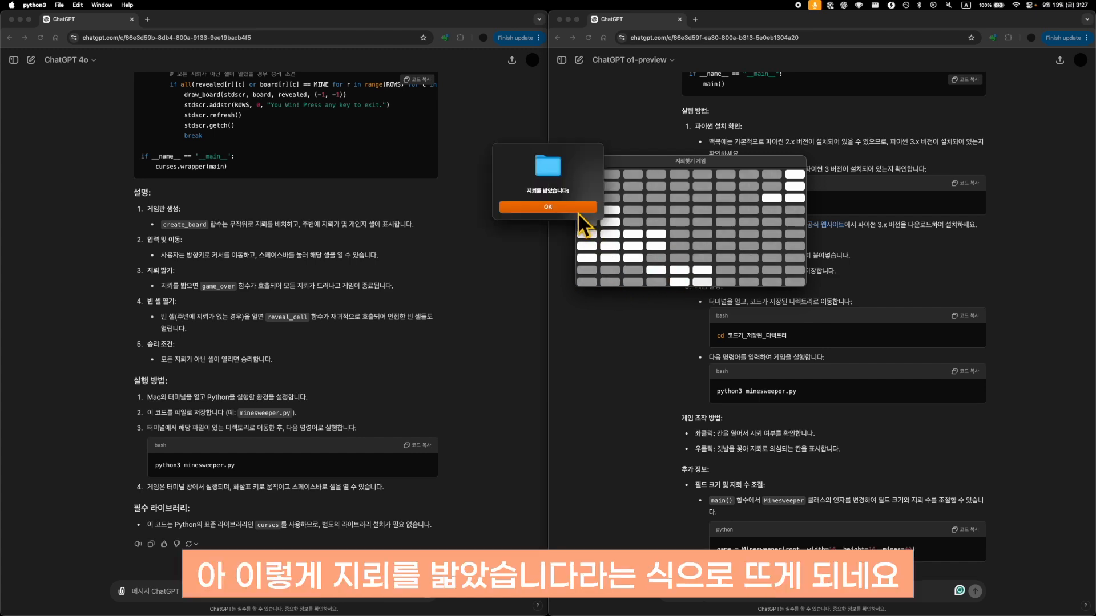
pyautogui.click(576, 209)
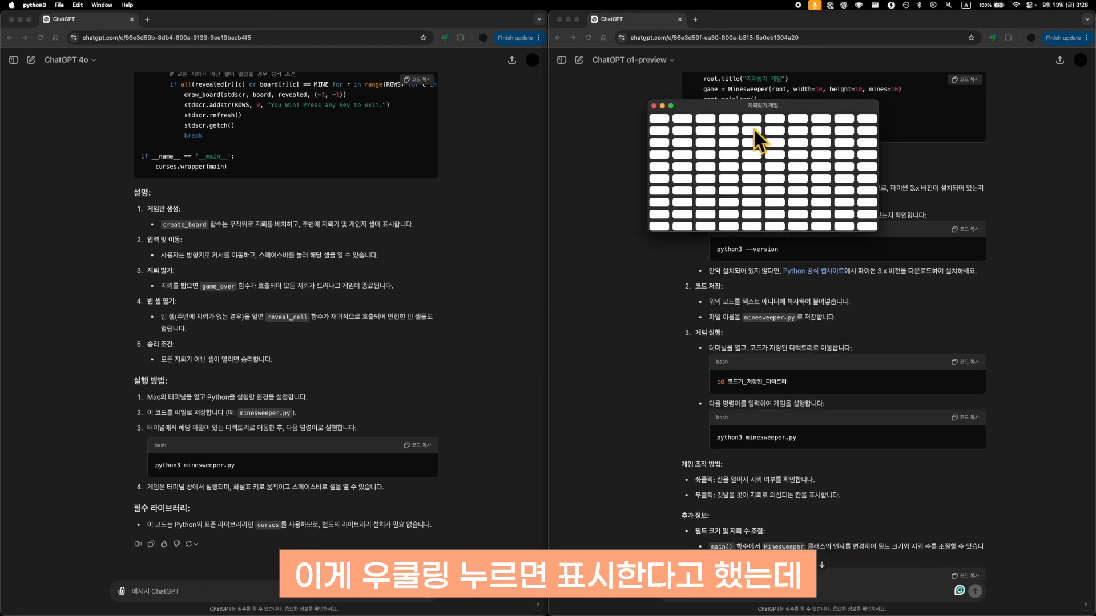
# - Play one more graphical Minesweeper round, trying a cell that is still covered, and end the game
pyautogui.click(727, 153)
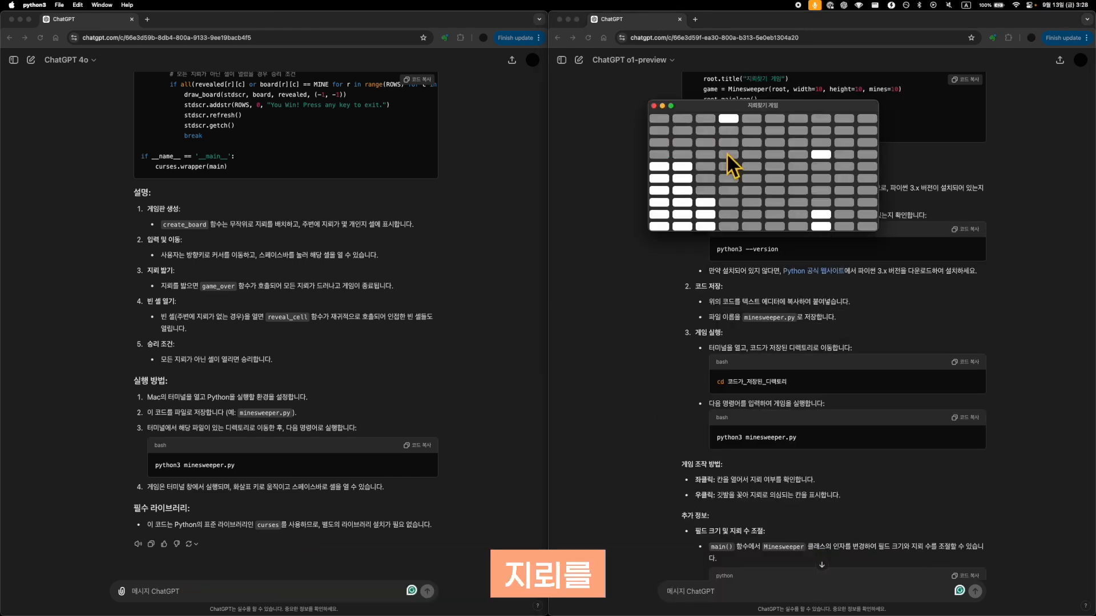
pyautogui.click(820, 156)
pyautogui.click(564, 211)
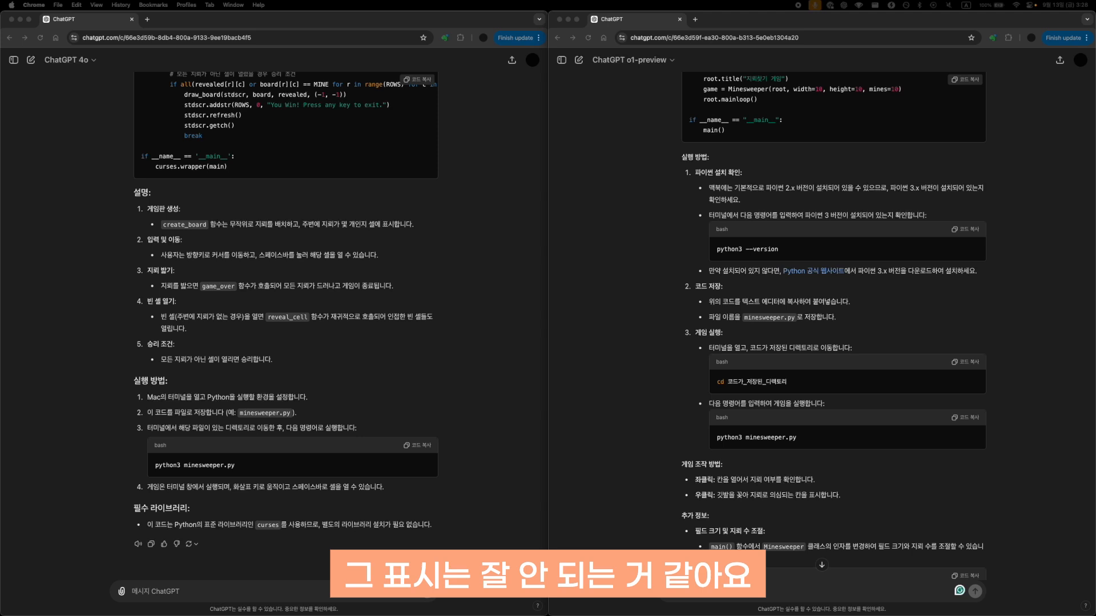
# - Review the o1-preview answer's game controls, run instructions and Minesweeper source code
pyautogui.scroll(-5, 678, 407)
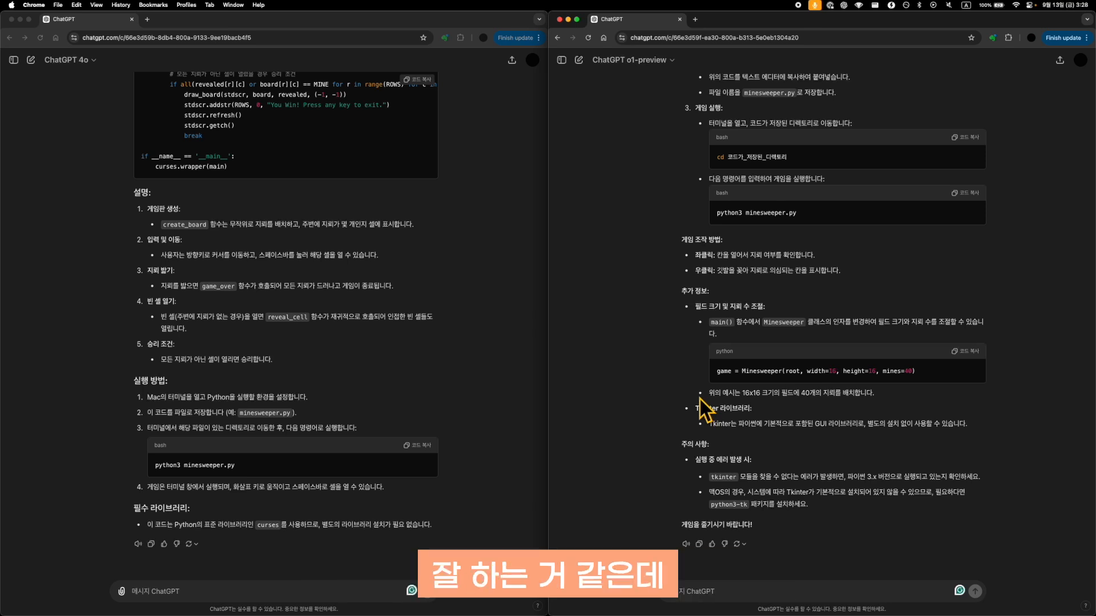
pyautogui.scroll(5, 700, 398)
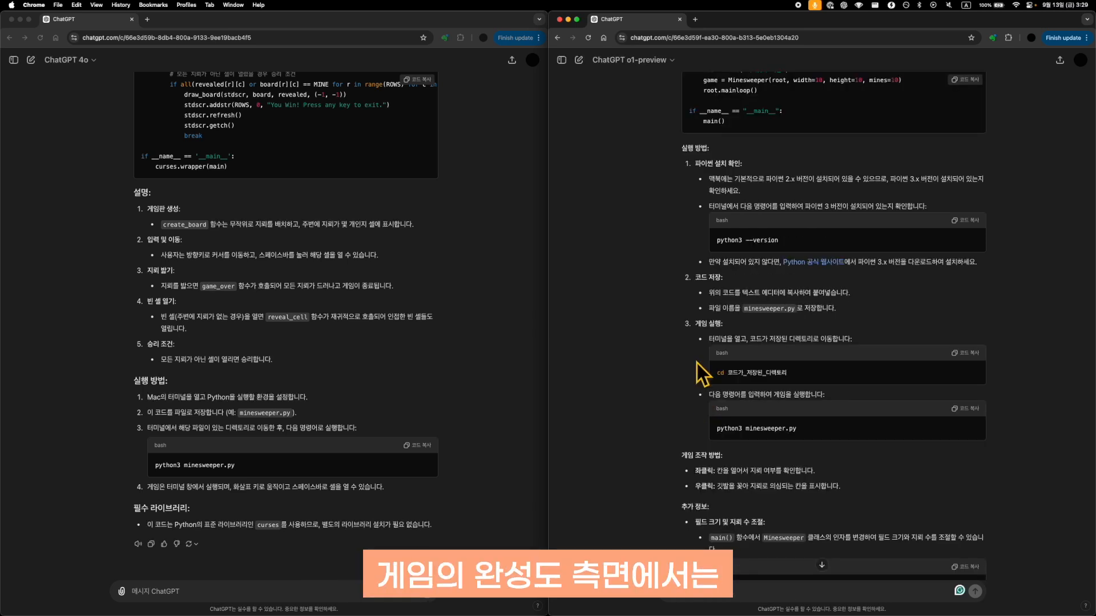
pyautogui.scroll(2, 699, 320)
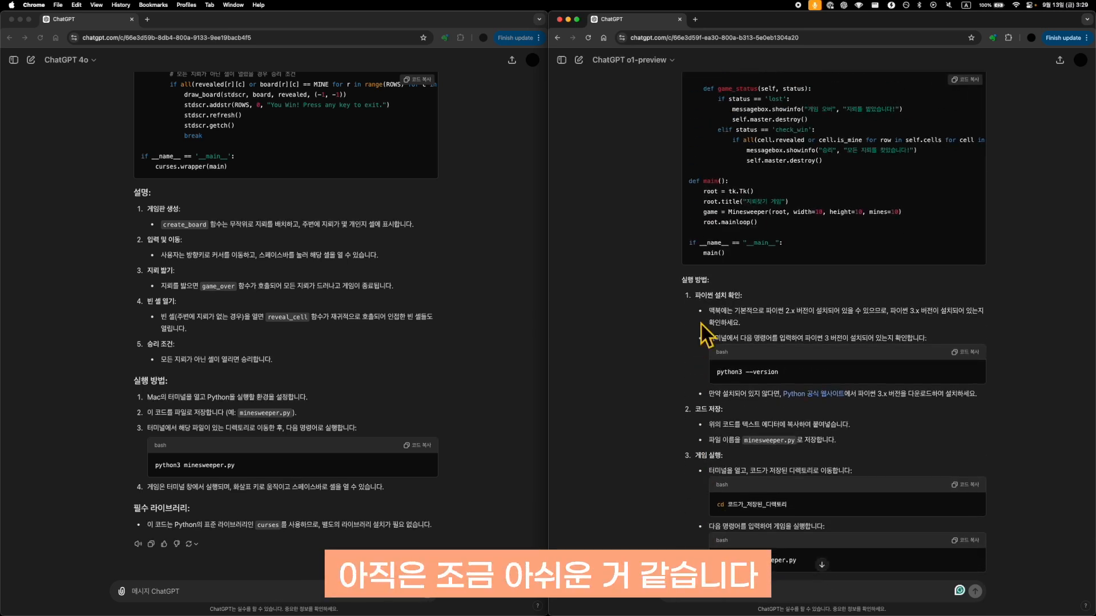
pyautogui.scroll(5, 701, 324)
pyautogui.scroll(8, 701, 324)
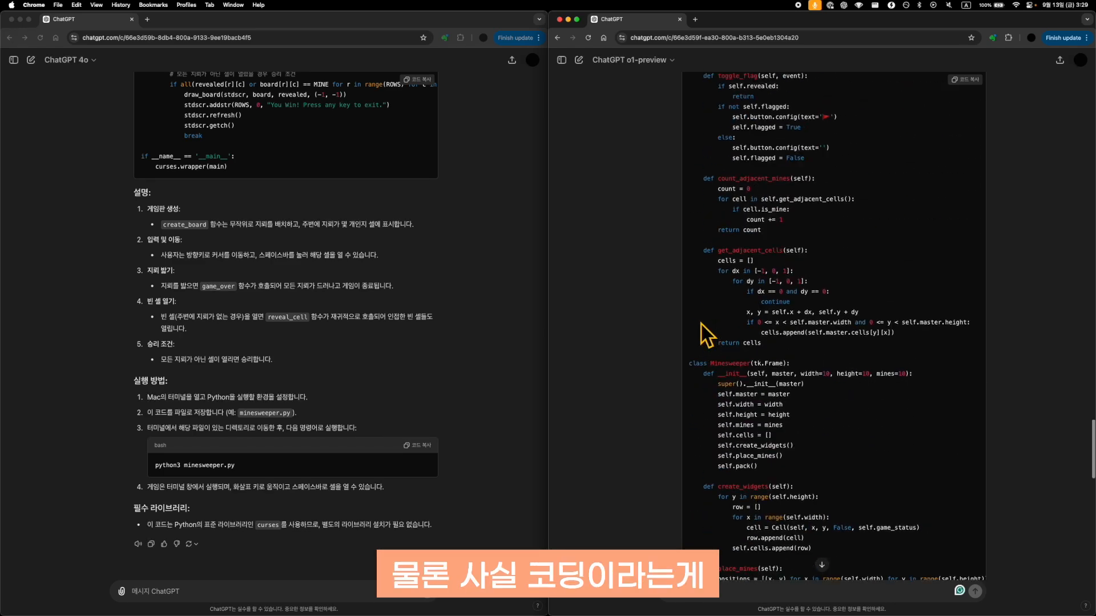
# - Reread the o1-preview answer from its Tkinter Minesweeper code through the additional information and error notes at the end
pyautogui.scroll(6, 701, 325)
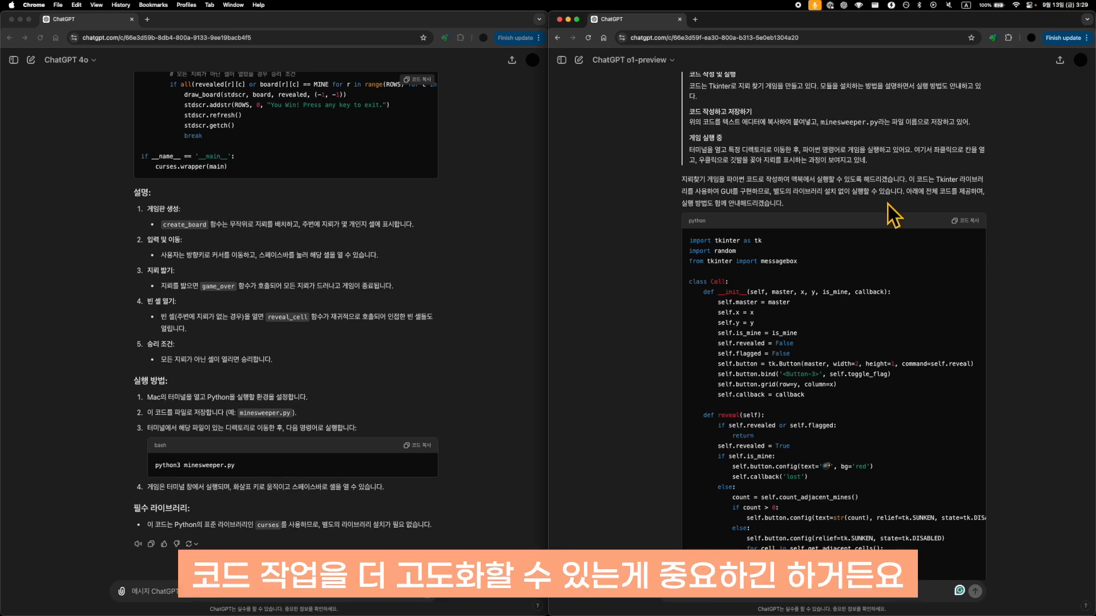
pyautogui.scroll(-10, 665, 342)
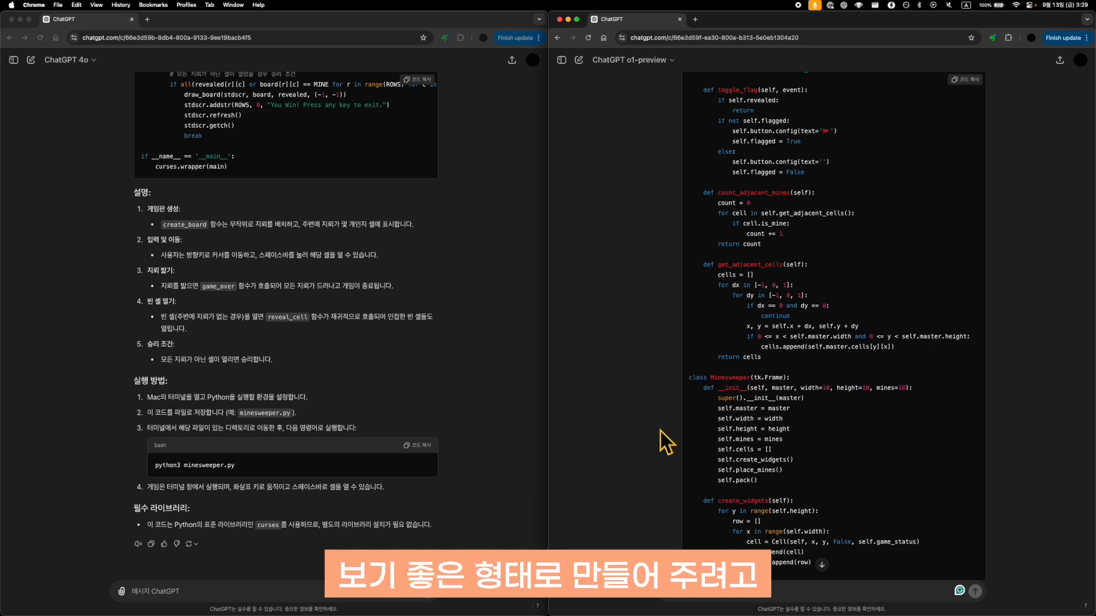
pyautogui.scroll(-15, 858, 452)
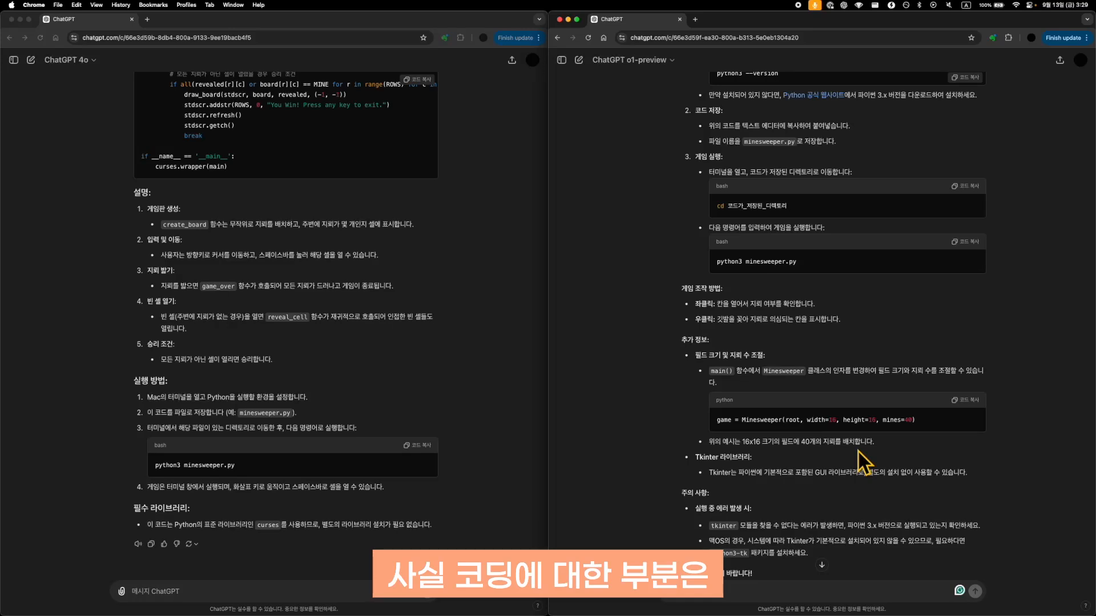
pyautogui.scroll(-1, 898, 450)
pyautogui.scroll(-3, 899, 451)
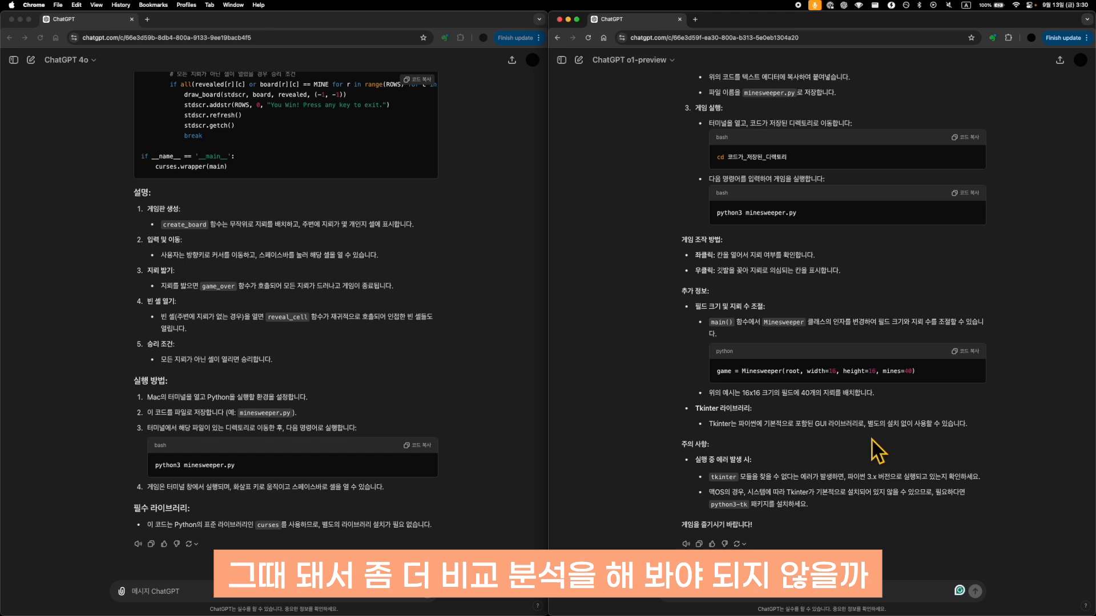
# - Enter the tensed-consonant Korean review starting "한꾹인뜰만알아뽈쑤있께" in both chats, with "이 문장은 한국어 버전인데, 영어로 번역을 해줘."
pyautogui.click(329, 568)
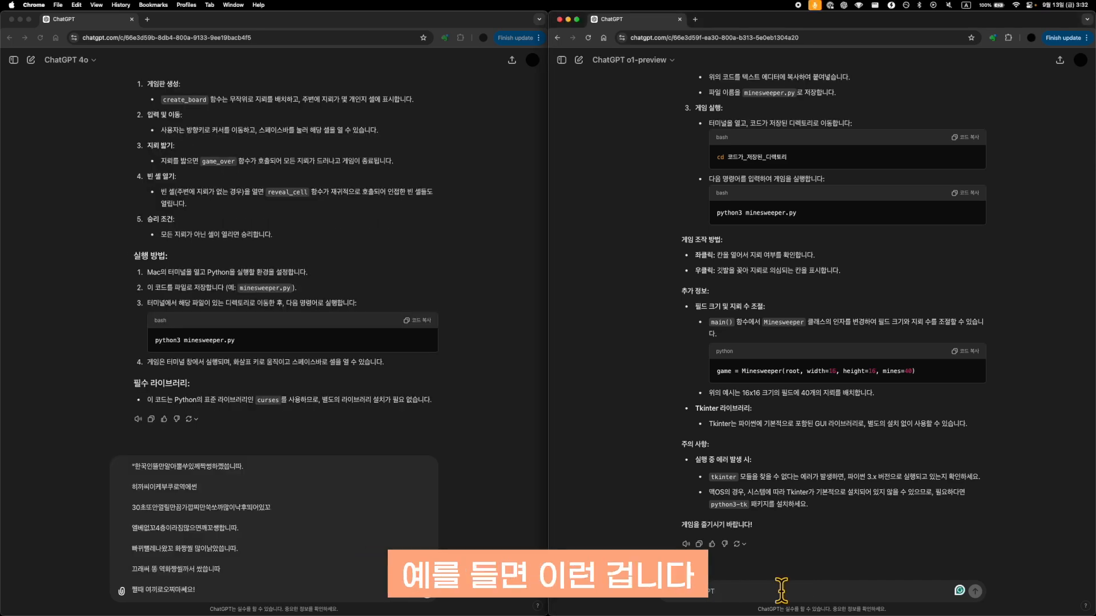
pyautogui.write('"한꾹인뜰만알아뽈쑤있께짝썽하껬씁니따.  히까씨이케부쿠로역에썬  30초또안껄릴만끔가깝찌만쑥쏘까많이낙후띄어있꼬  엘베없꼬4층이라찜많으면깨꼬쌩합니따.  빠뀌뻘레나왔꼬 화짱씰 많이낡았씁니따.  끄래써 똥 역화짱씰까서 쌌씁니따  쩔때 여끼로오찌마쎄요!')
pyautogui.click(320, 481)
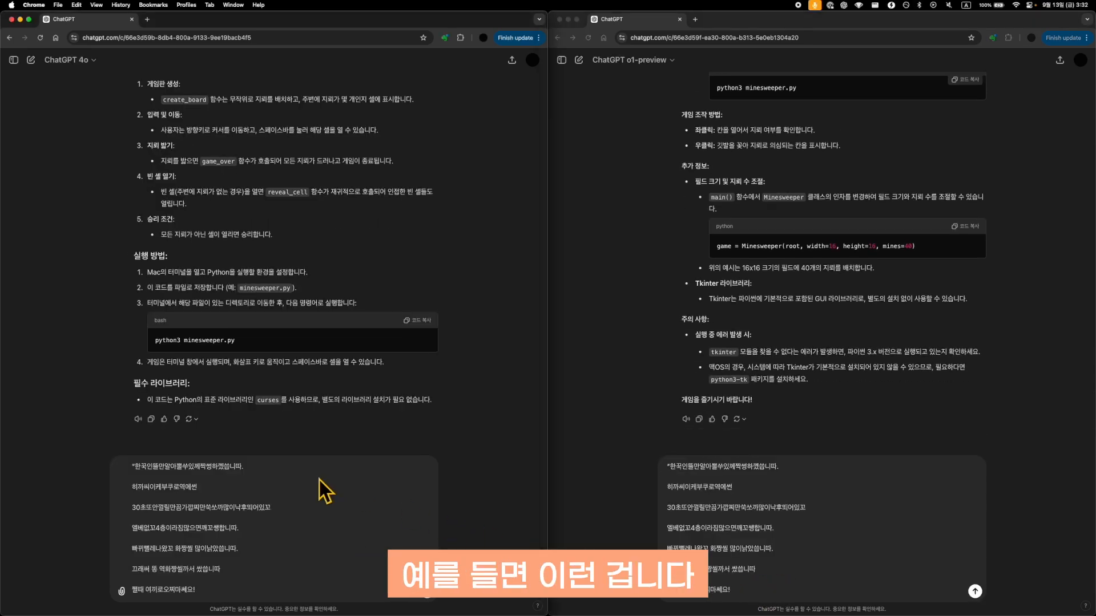
pyautogui.click(793, 538)
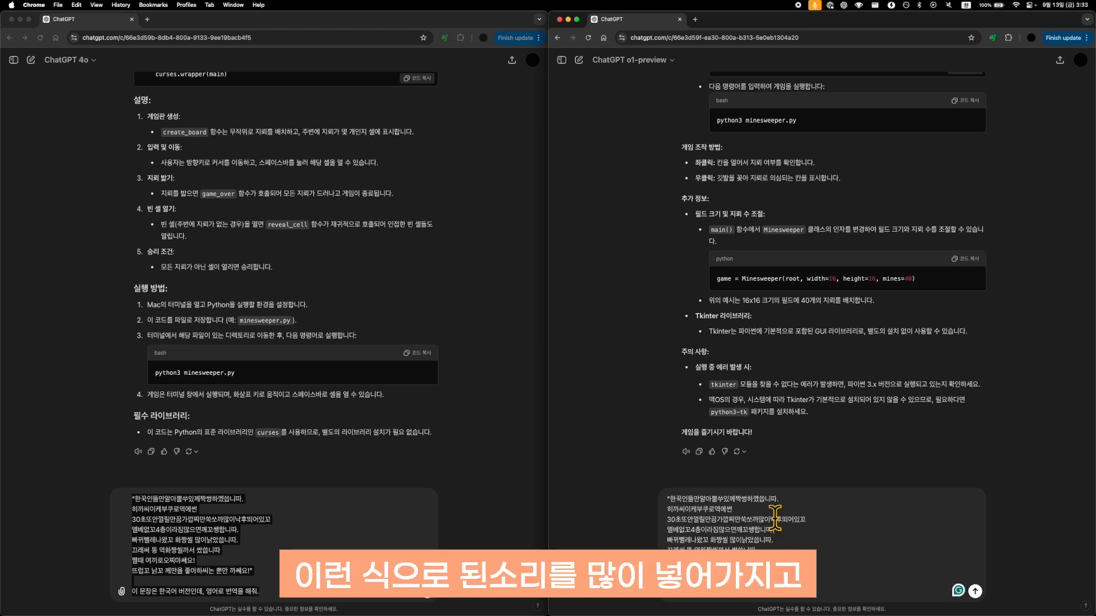
pyautogui.click(318, 521)
pyautogui.click(325, 523)
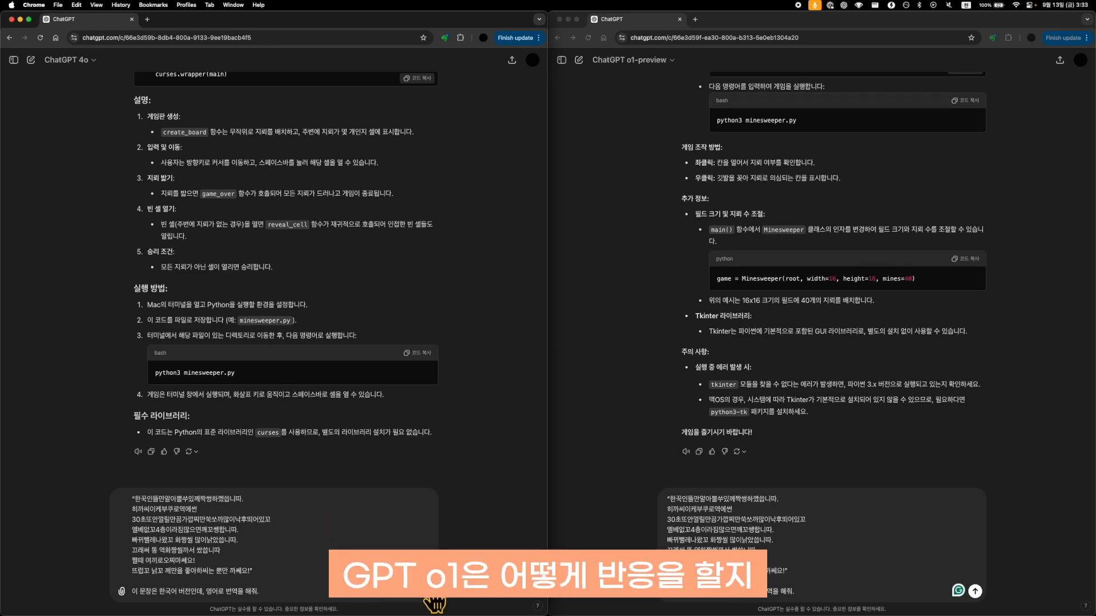
# - Send the Korean review translation prompt to both GPT-4o and o1-preview
pyautogui.click(429, 593)
pyautogui.click(974, 591)
pyautogui.click(975, 591)
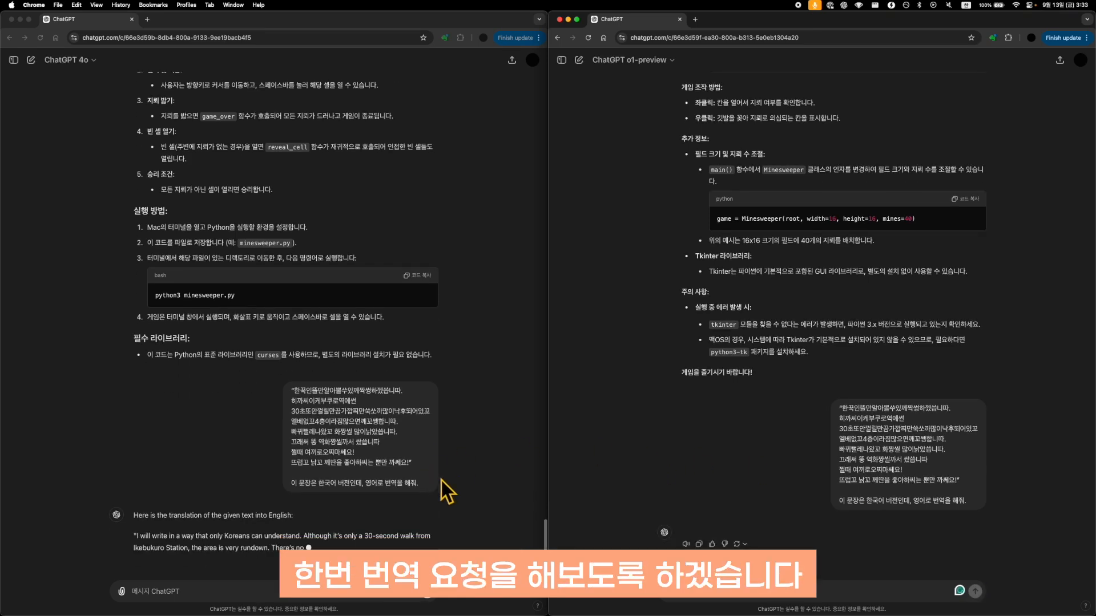
# - Check GPT-4o's English translation against the tensed-consonant Korean review in the prompt
pyautogui.click(341, 532)
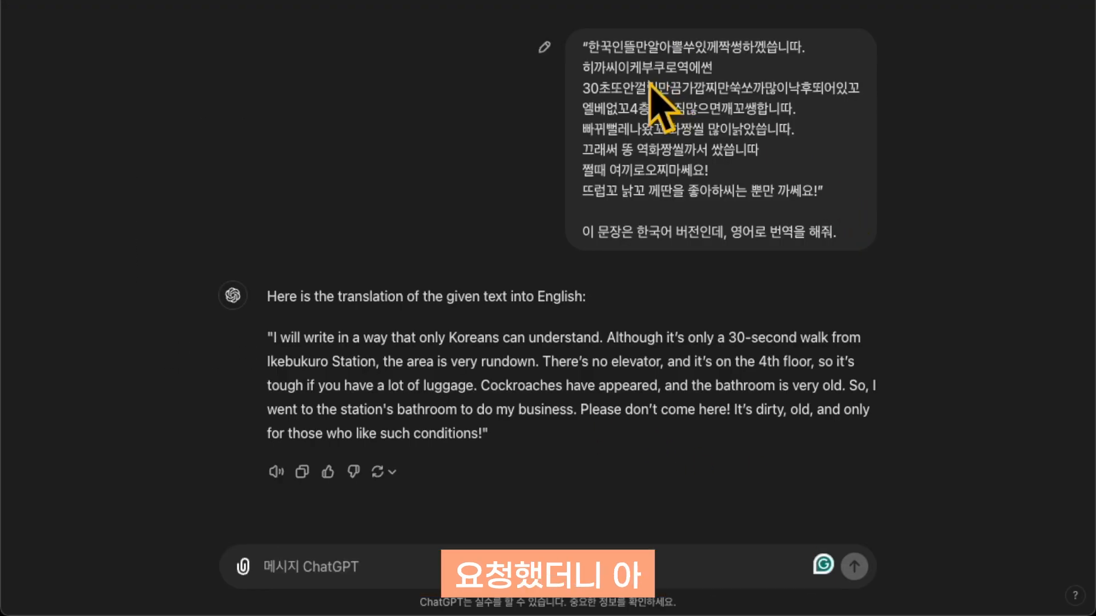
pyautogui.moveTo(583, 46); pyautogui.dragTo(825, 194)
pyautogui.click(888, 256)
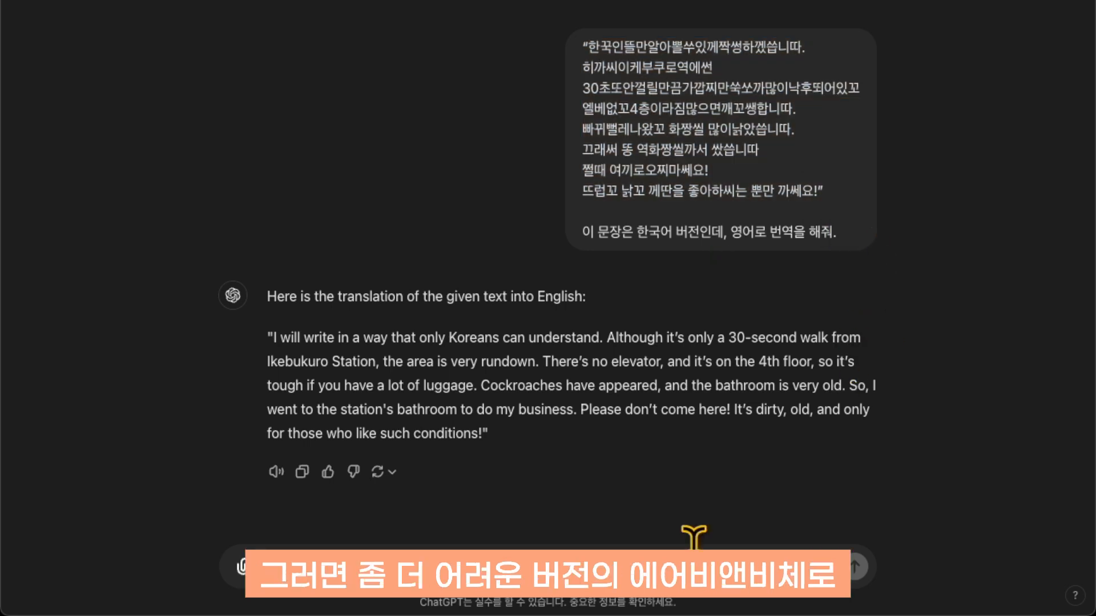
# - Send GPT-4o the harder altered text starting "한쿸삼람은 임햄함겠죠.", adding "이 문장은 한국어버전인데, 영어로 번역을 해줘"
pyautogui.write('"한쿸삼람은 임햄함겠죠. 활잠실이 넘무 작암욤 무좀건 숙솜깜짐 걸엄감얌햄요 한 20분 숨건 첨음에 6갬? 줌면 덤 안쥠욤"')
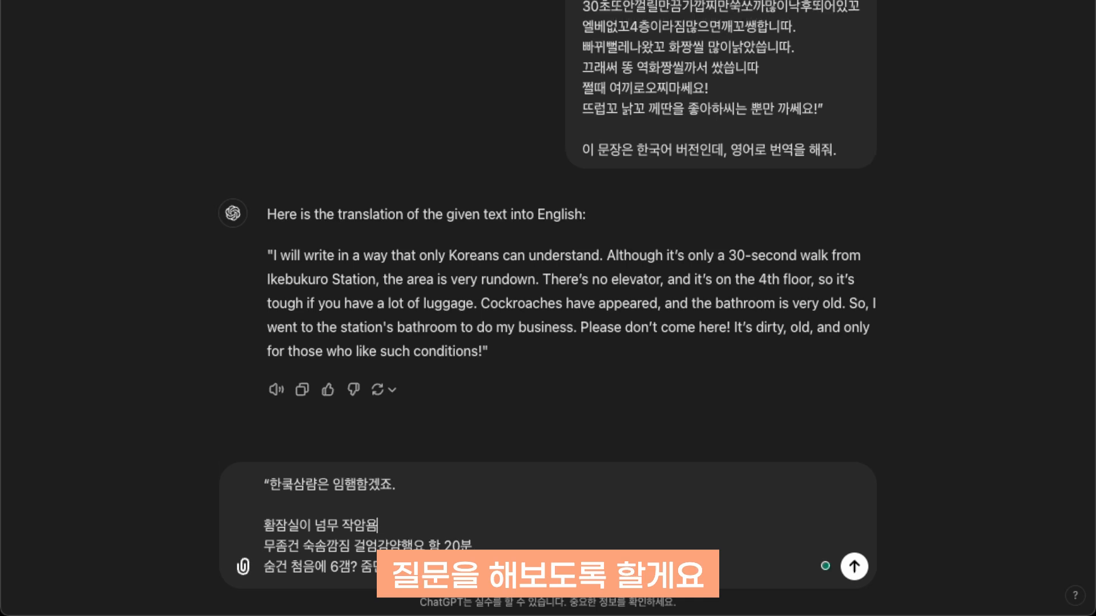
pyautogui.press('Return')
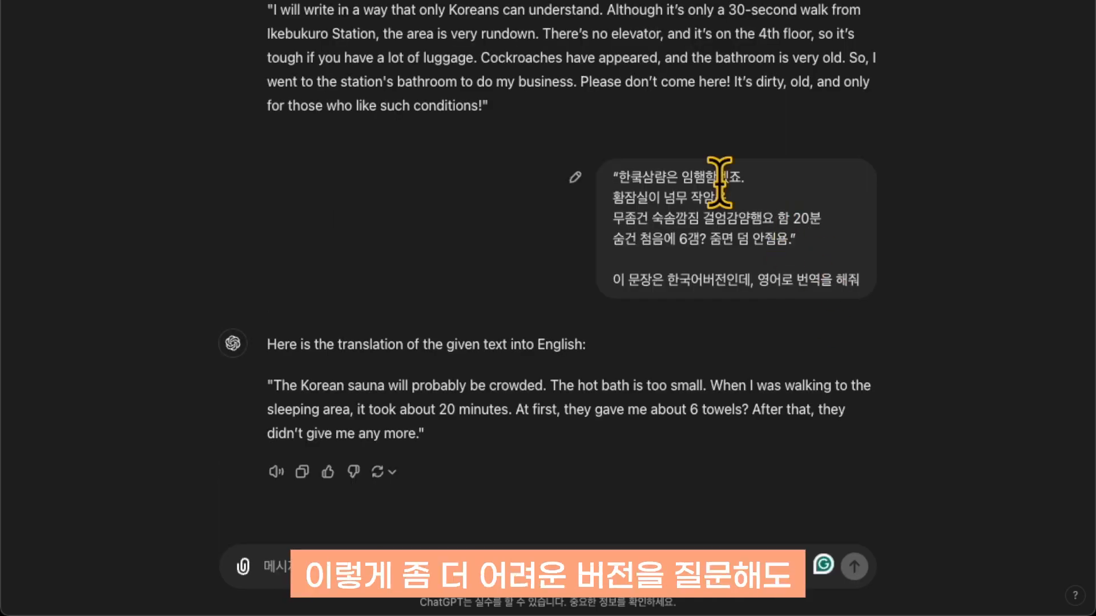
# - Examine GPT-4o's translation of the "한쿸삼람은" text line by line against the original Korean
pyautogui.moveTo(632, 177); pyautogui.dragTo(734, 245)
pyautogui.click(641, 261)
pyautogui.rightClick(826, 322)
pyautogui.click(795, 428)
pyautogui.click(740, 474)
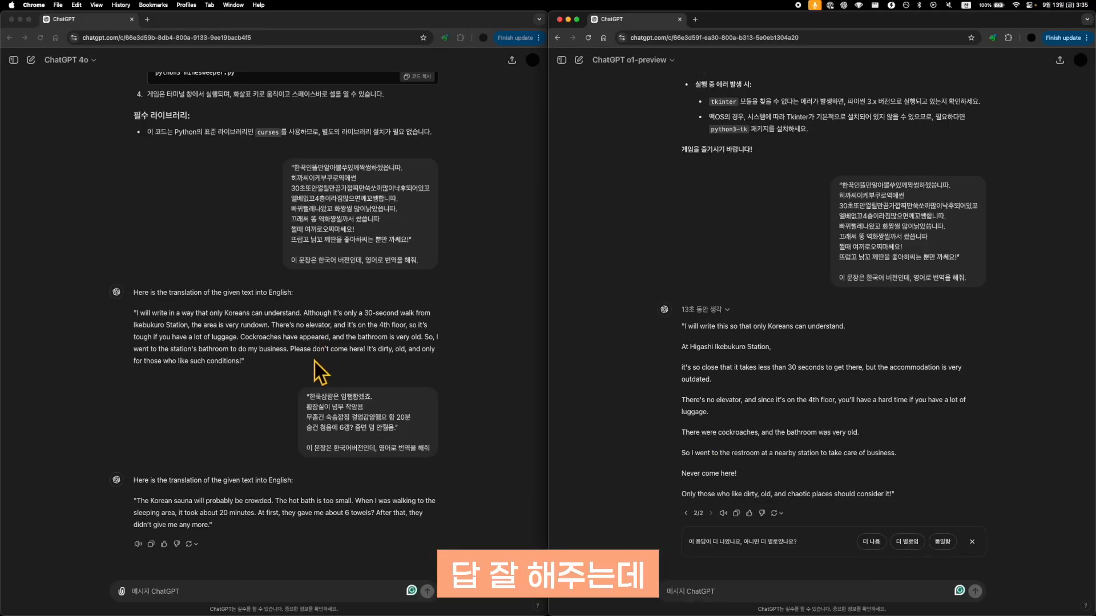
# - Compare the closing sentences of the GPT-4o and o1-preview translations of the Ikebukuro accommodation review
pyautogui.moveTo(851, 321); pyautogui.dragTo(926, 423)
pyautogui.click(920, 485)
pyautogui.click(926, 424)
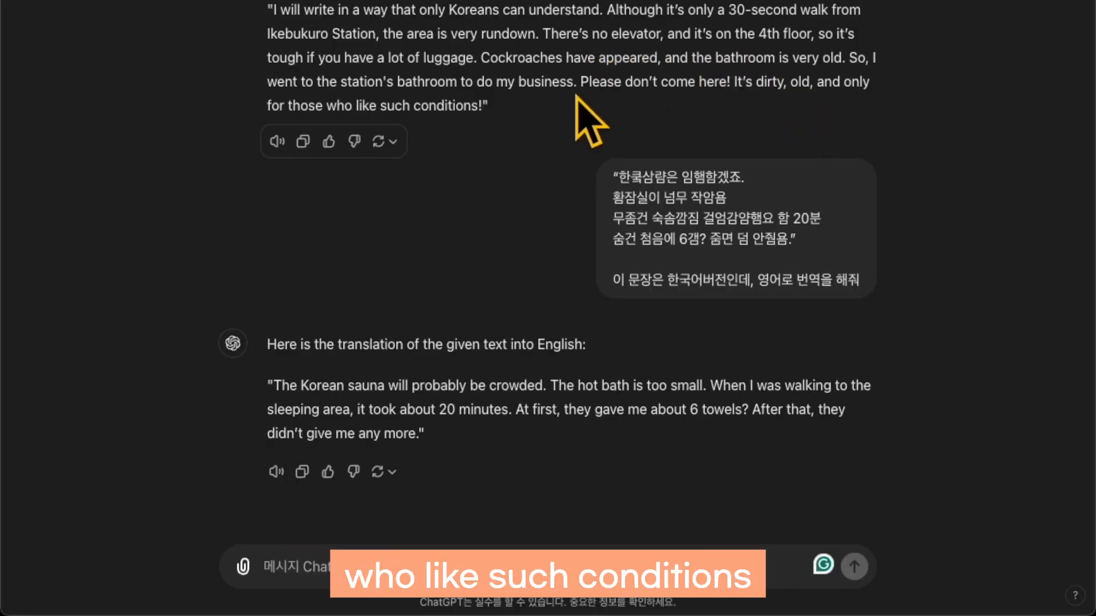
pyautogui.moveTo(582, 118); pyautogui.dragTo(726, 95)
pyautogui.click(728, 94)
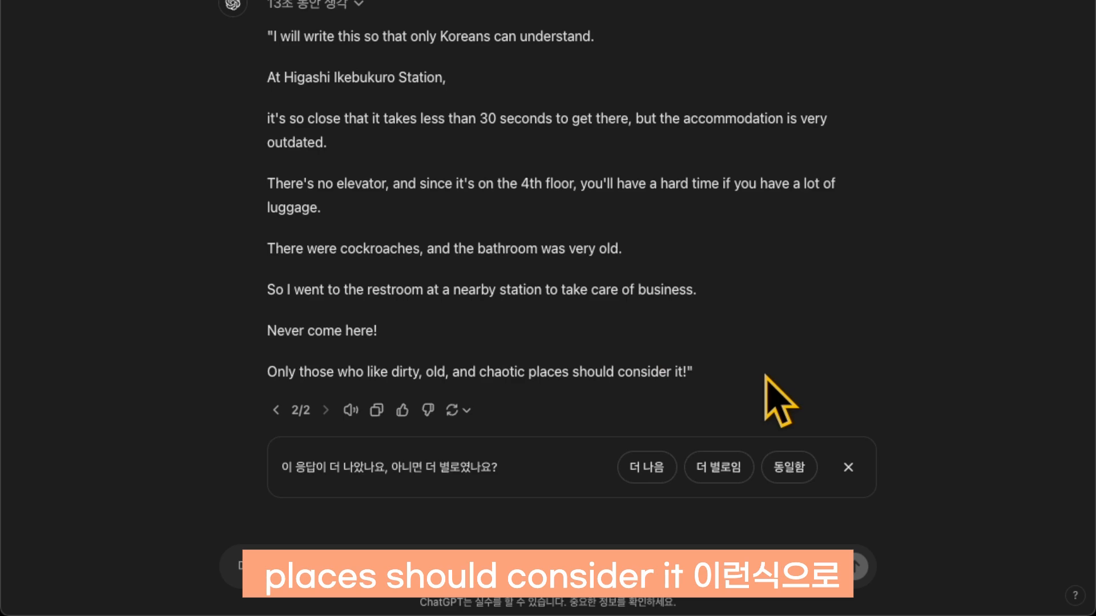
pyautogui.tripleClick(718, 372)
pyautogui.click(721, 348)
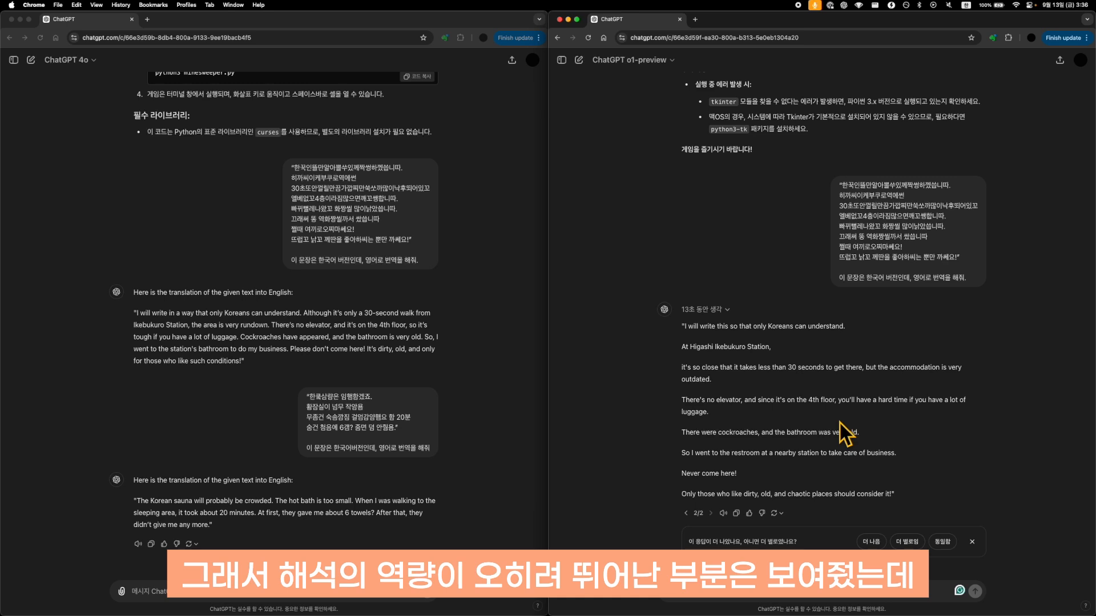
# - Submit the syllable-scrambled text starting "이말거고 지처금럼 네짜글씩" to GPT-4o, with the request "이 문장을 영어로 번역을 해줘."
pyautogui.click(310, 504)
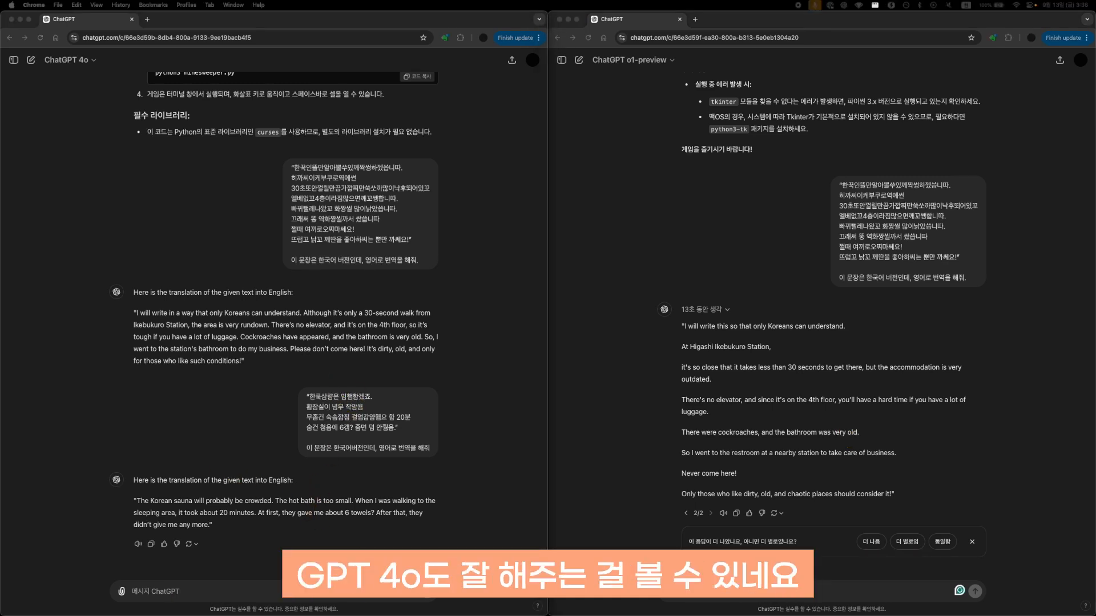
pyautogui.click(310, 570)
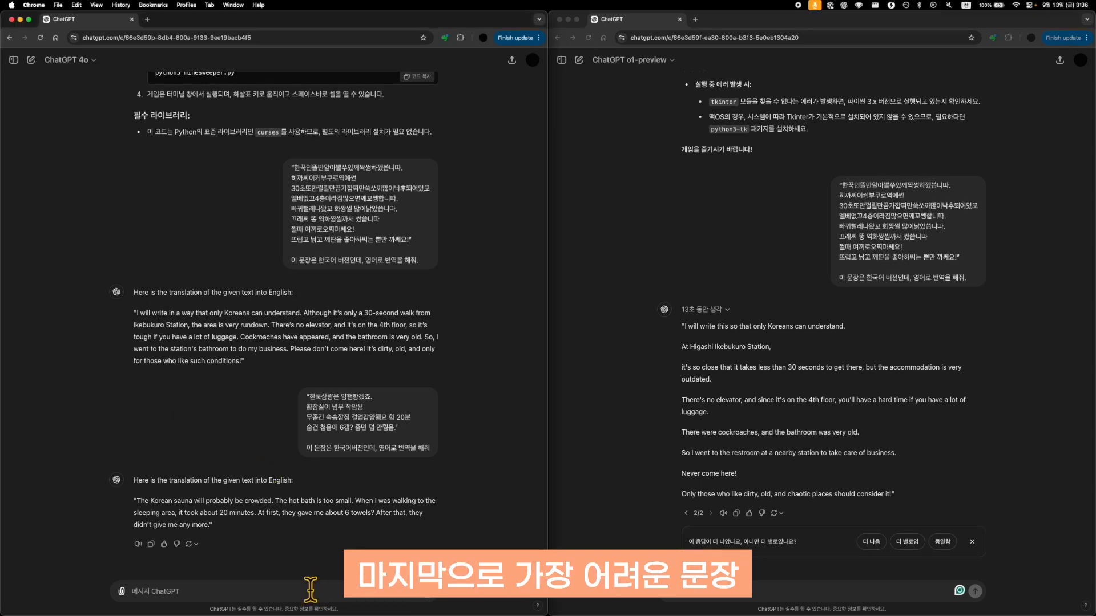
pyautogui.press('super+v')
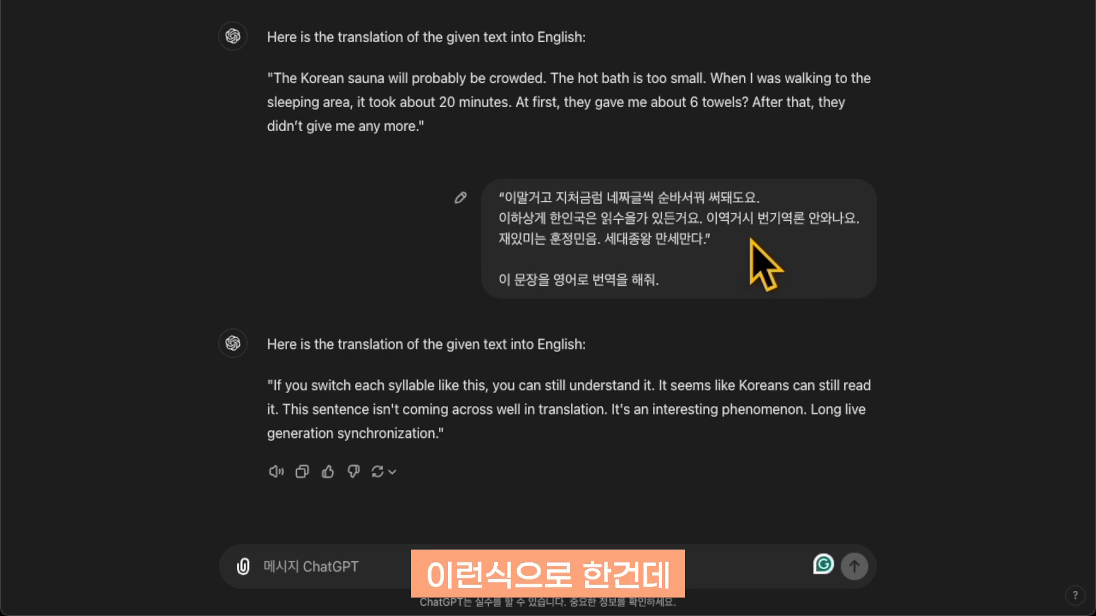
# - Compare how GPT-4o and o1-preview translate the syllable-scrambled text, especially its closing line on "훈정민음" and "세대종왕"
pyautogui.rightClick(688, 366)
pyautogui.click(606, 421)
pyautogui.moveTo(641, 364); pyautogui.dragTo(610, 406)
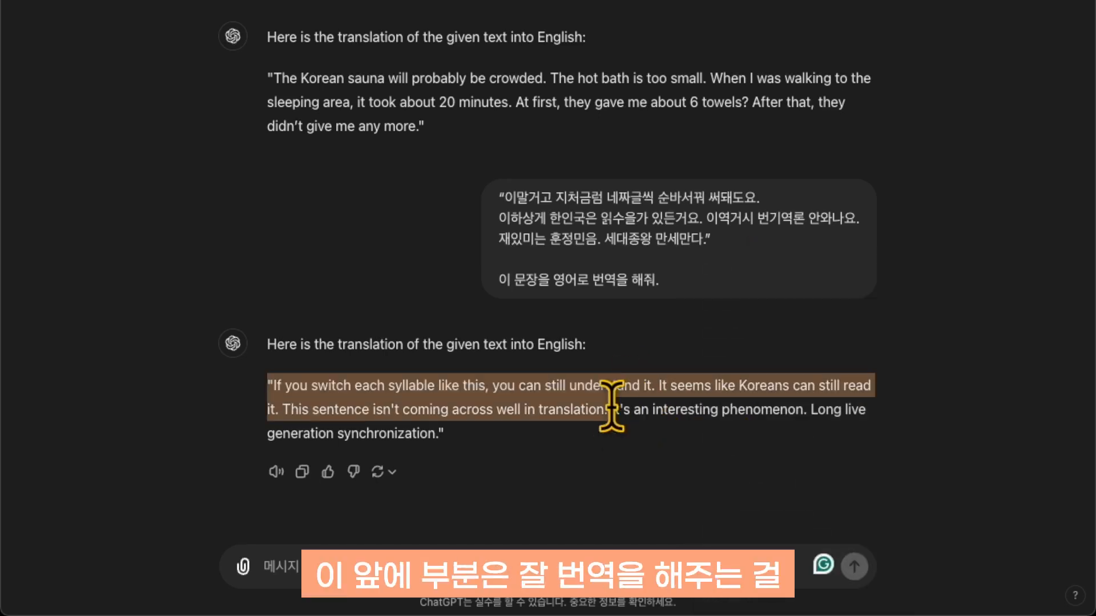
pyautogui.click(610, 406)
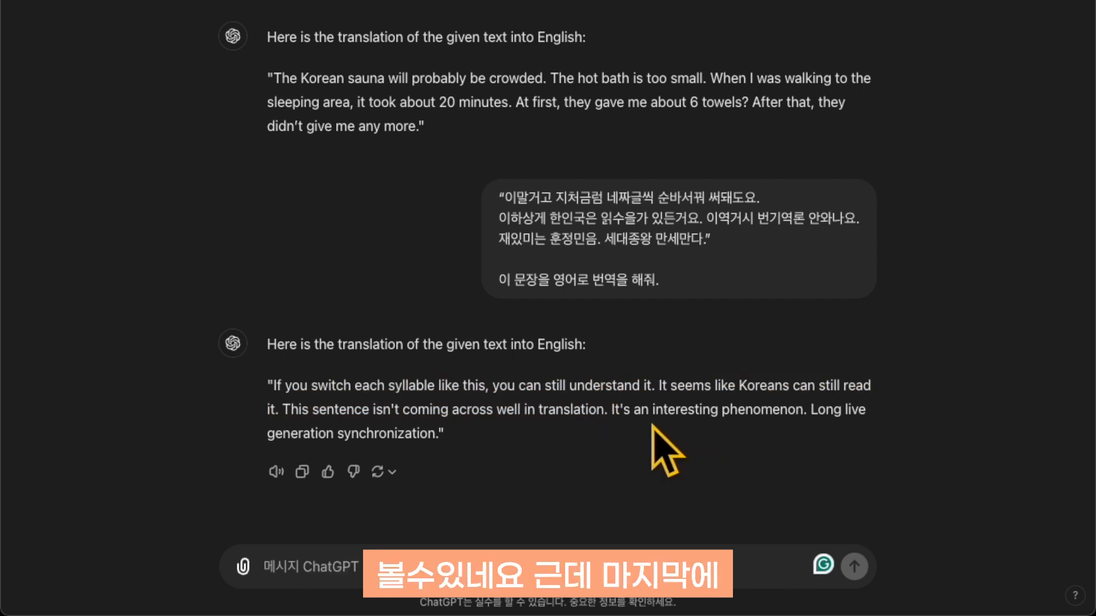
pyautogui.moveTo(690, 435); pyautogui.dragTo(631, 409)
pyautogui.click(394, 457)
pyautogui.moveTo(344, 433); pyautogui.dragTo(564, 377)
pyautogui.click(565, 377)
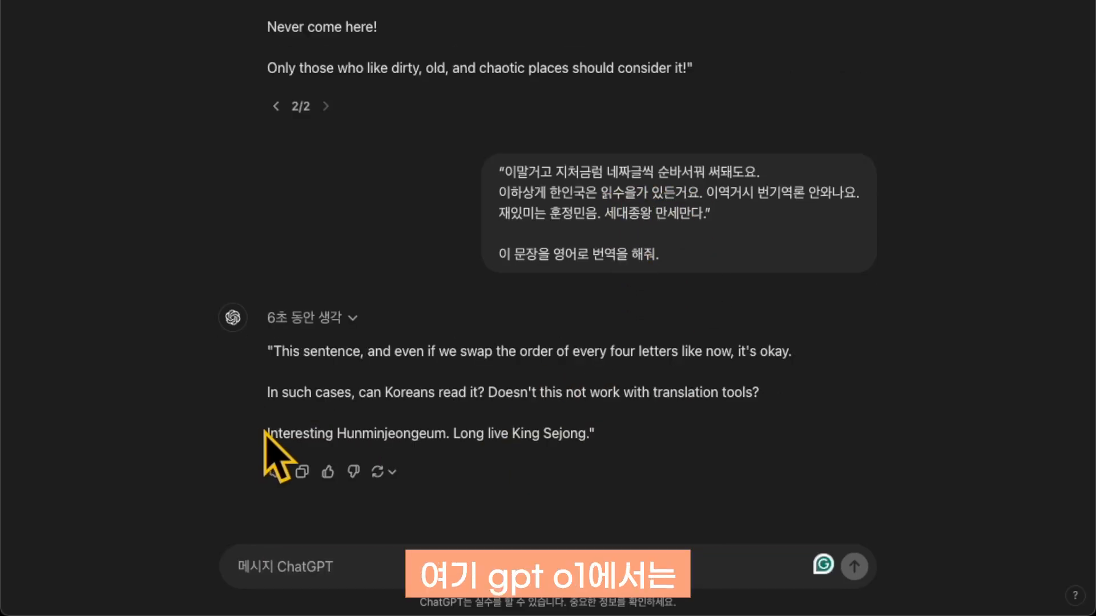
pyautogui.moveTo(266, 434); pyautogui.dragTo(478, 437)
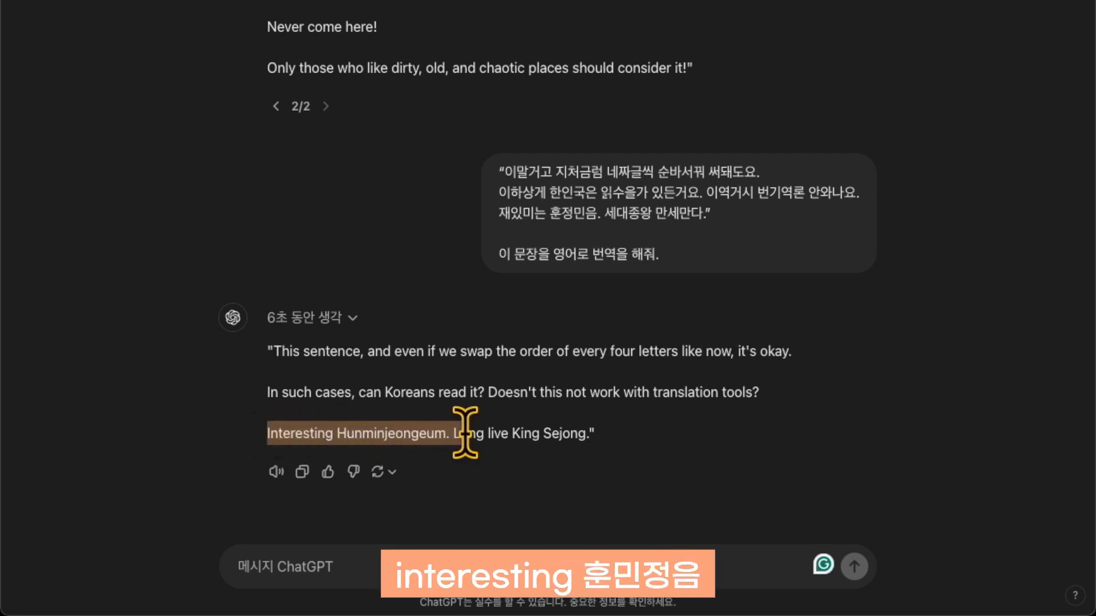
pyautogui.click(510, 431)
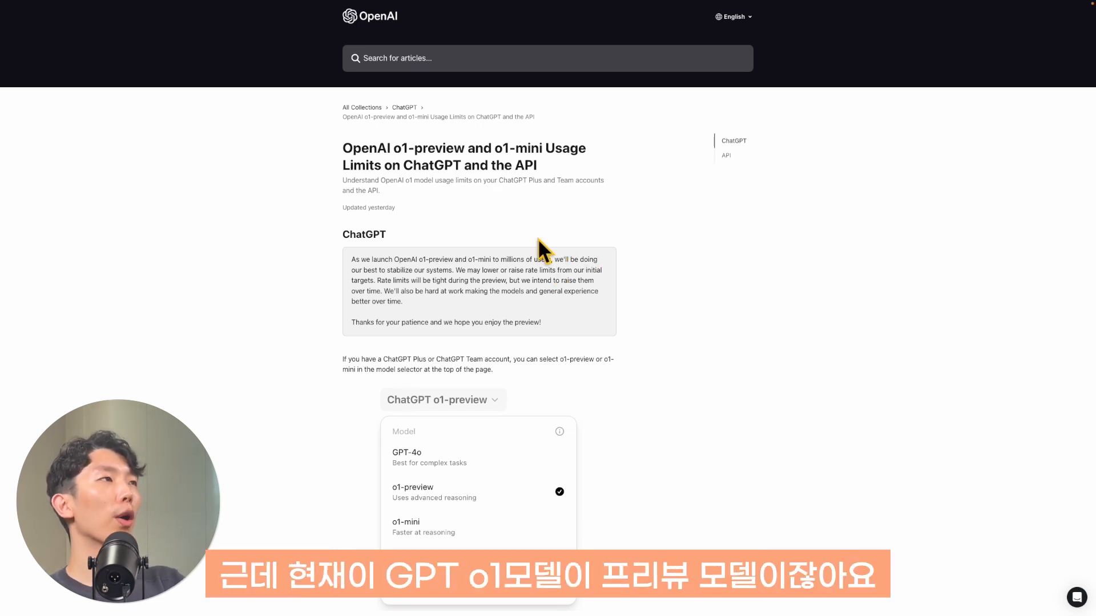
# - Read the title and introduction of OpenAI's help article on o1-preview and o1-mini usage limits, including which accounts can select the models
pyautogui.moveTo(468, 150); pyautogui.dragTo(394, 153)
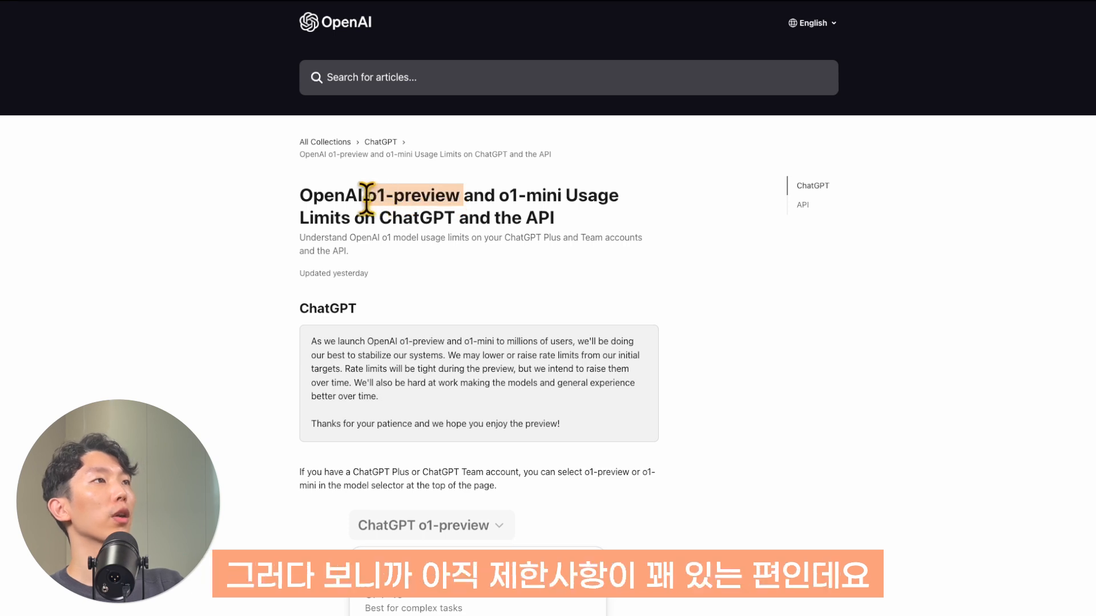
pyautogui.click(362, 199)
pyautogui.moveTo(312, 195); pyautogui.dragTo(602, 228)
pyautogui.click(601, 234)
pyautogui.scroll(-1, 740, 483)
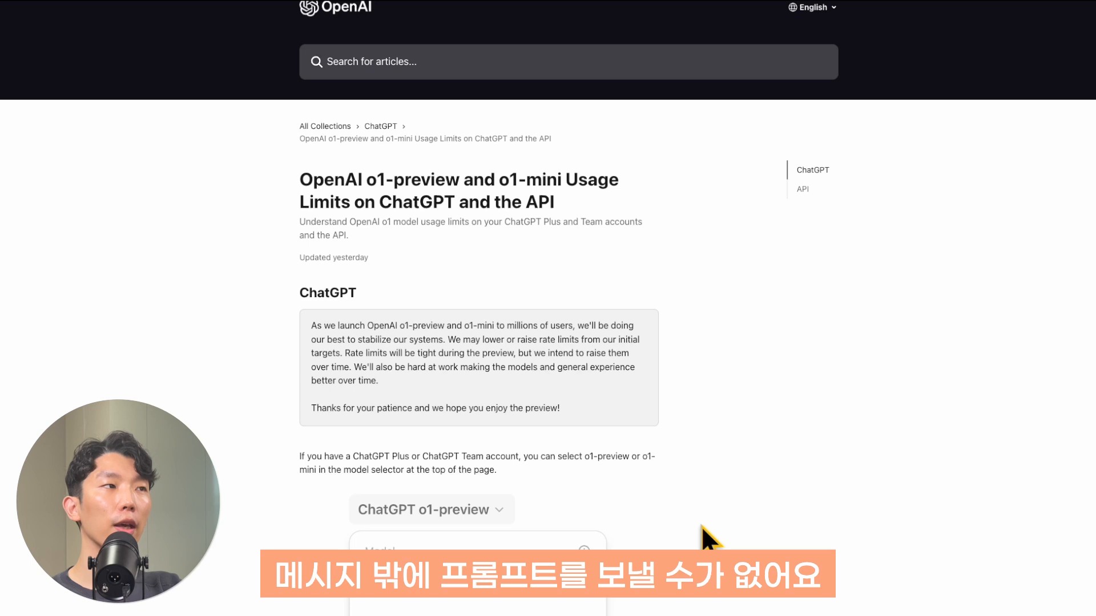
pyautogui.scroll(-1, 701, 526)
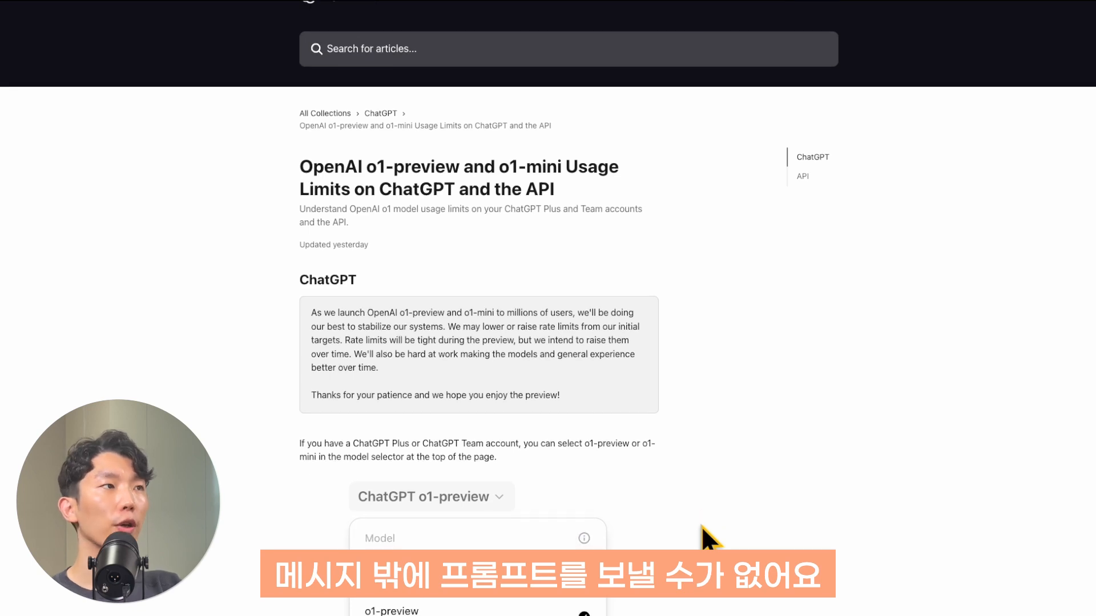
pyautogui.moveTo(496, 457); pyautogui.dragTo(521, 443)
pyautogui.click(546, 462)
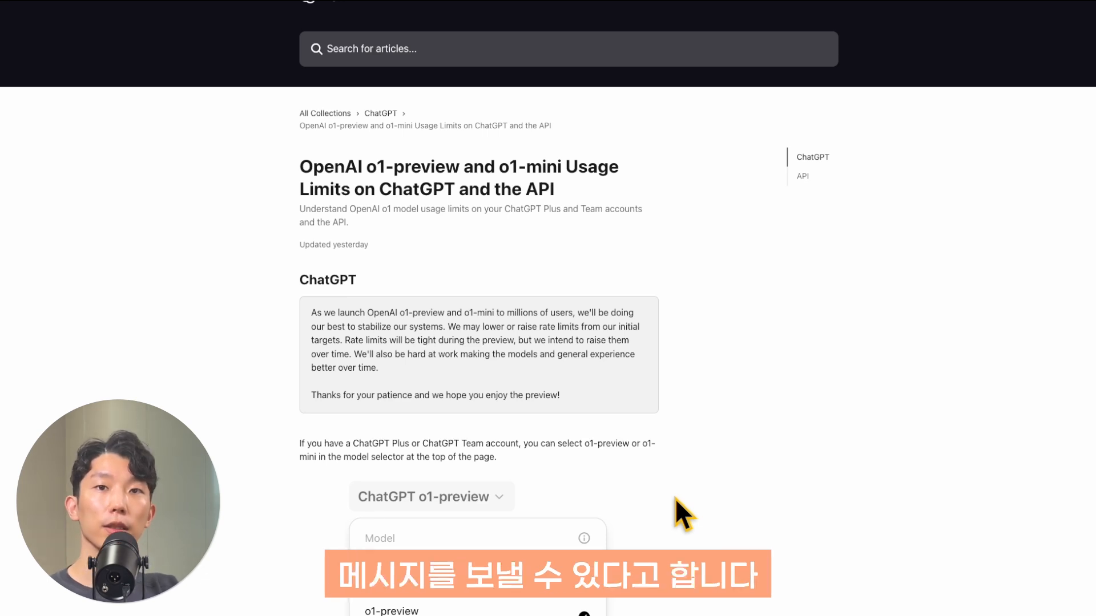
# - Examine the article's model selector illustration, the weekly message limits for Plus and Team accounts, and the limit reset rules
pyautogui.scroll(-2, 728, 528)
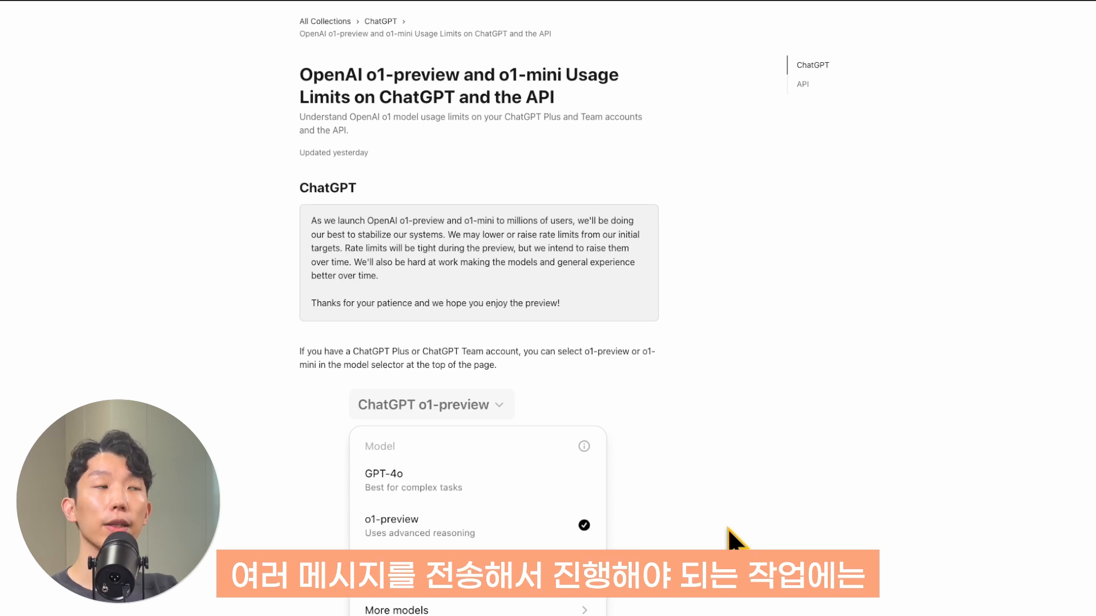
pyautogui.scroll(-2, 729, 528)
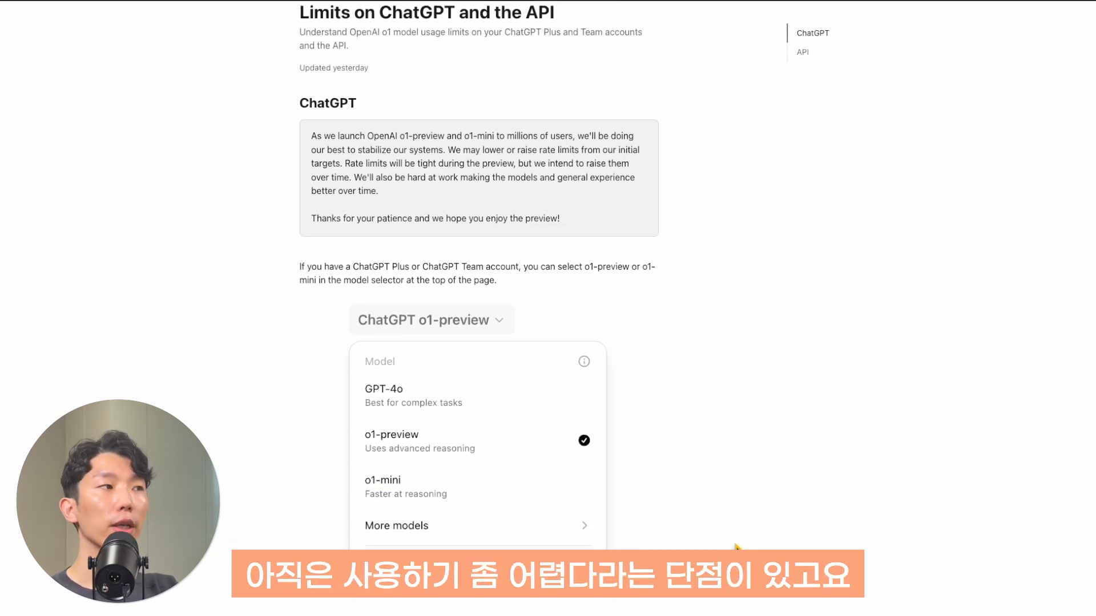
pyautogui.scroll(-1, 736, 547)
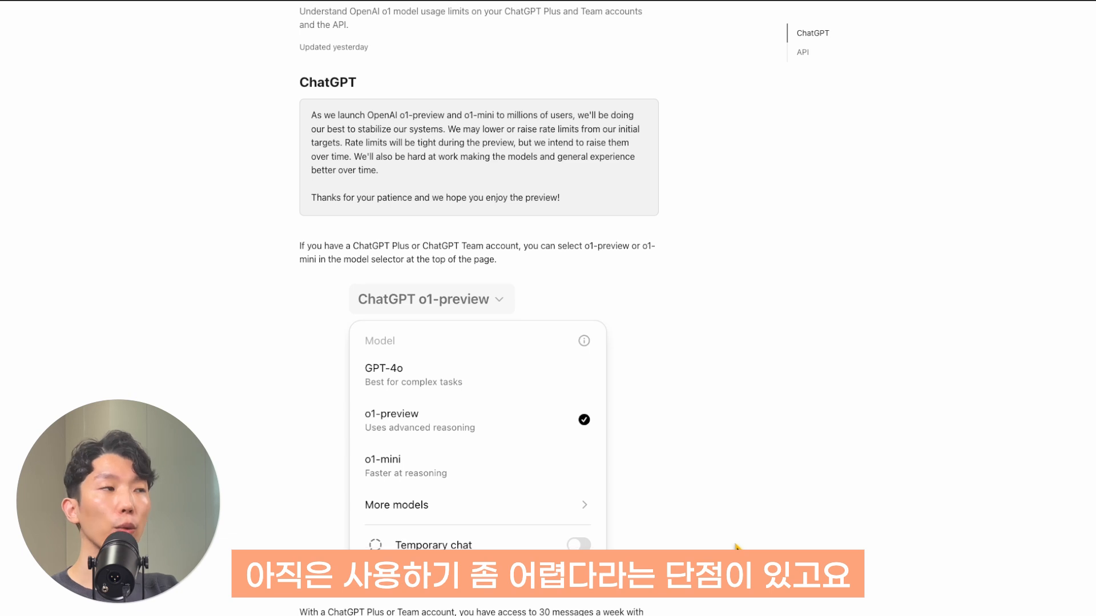
pyautogui.scroll(-2, 736, 546)
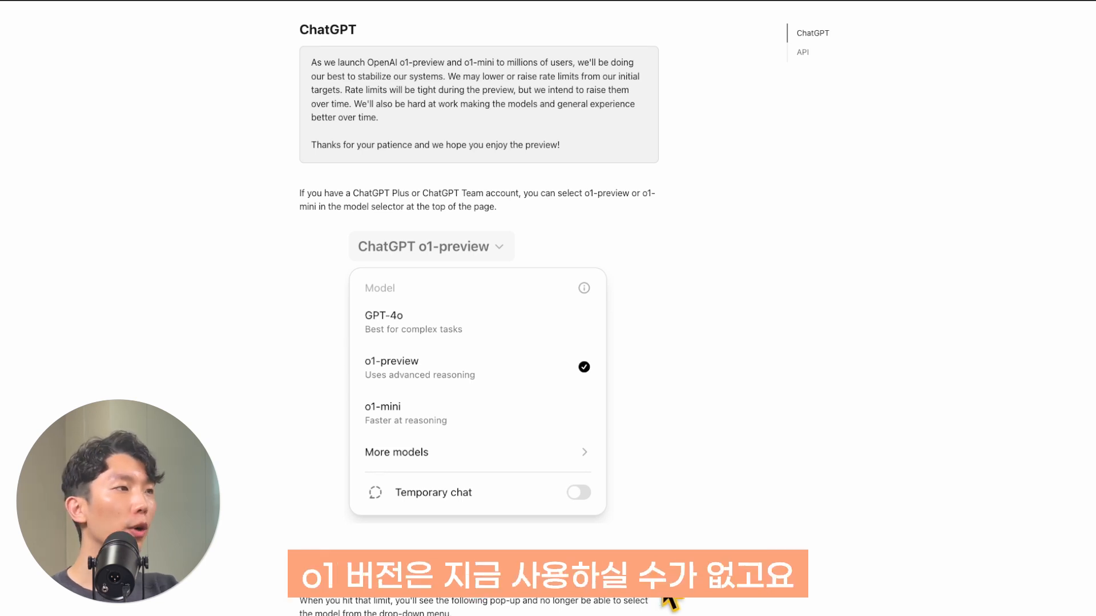
pyautogui.scroll(-5, 659, 599)
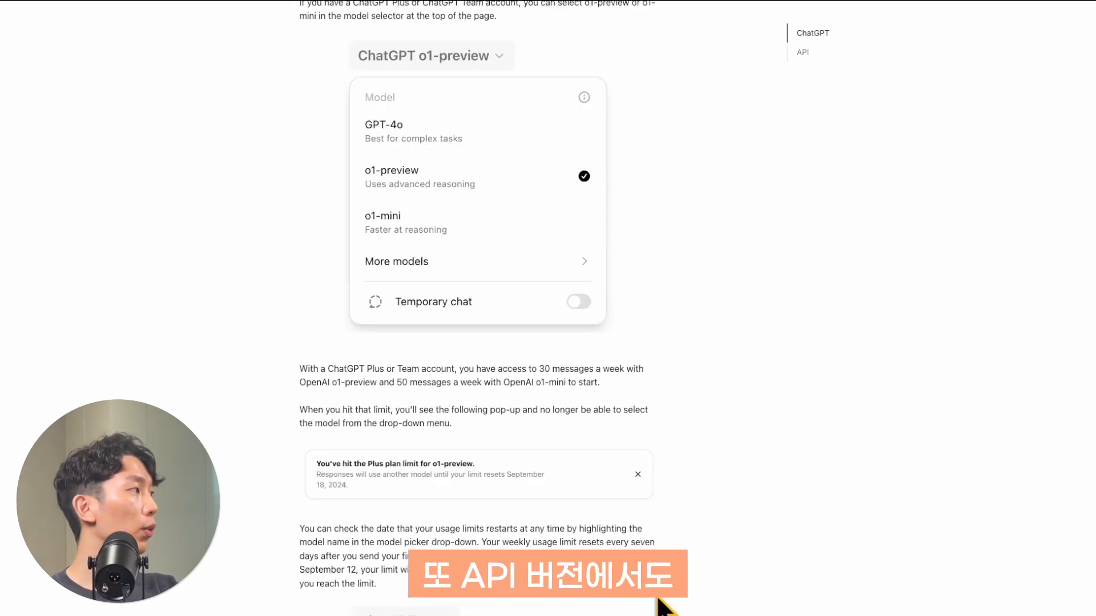
pyautogui.scroll(-5, 662, 606)
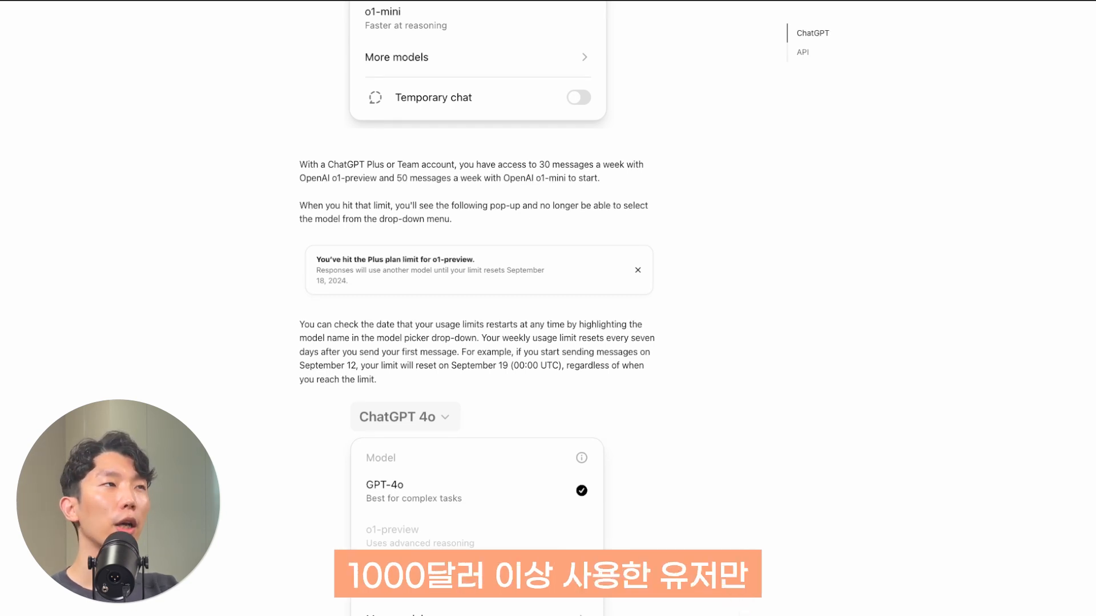
# - Review the reset-date illustration, and reread the paragraphs on weekly o1-preview and o1-mini message limits for Plus and Team accounts
pyautogui.scroll(-3, 476, 308)
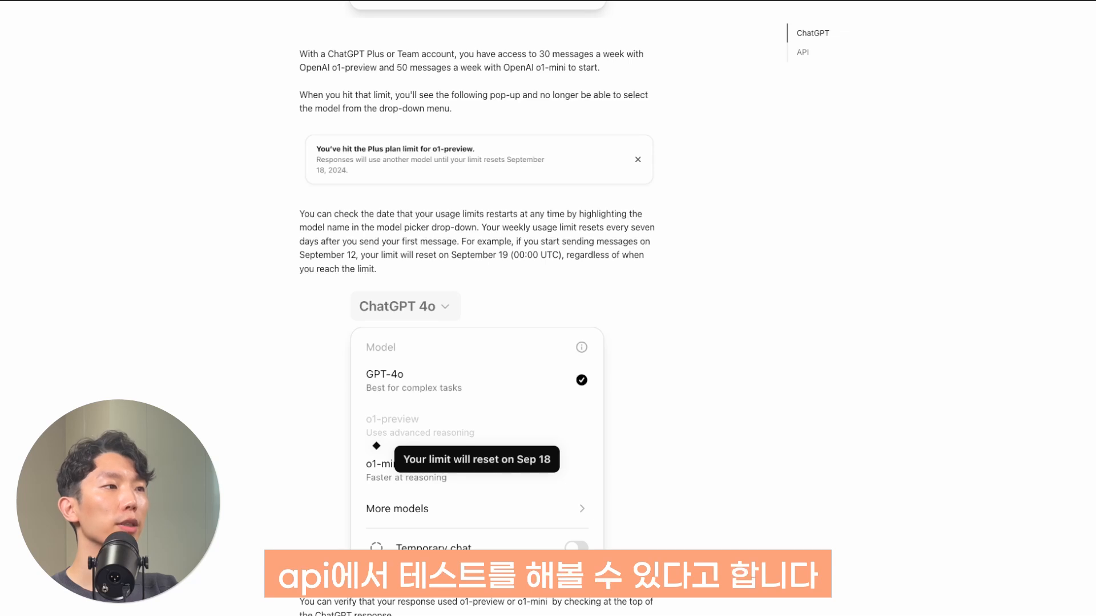
pyautogui.scroll(-4, 476, 308)
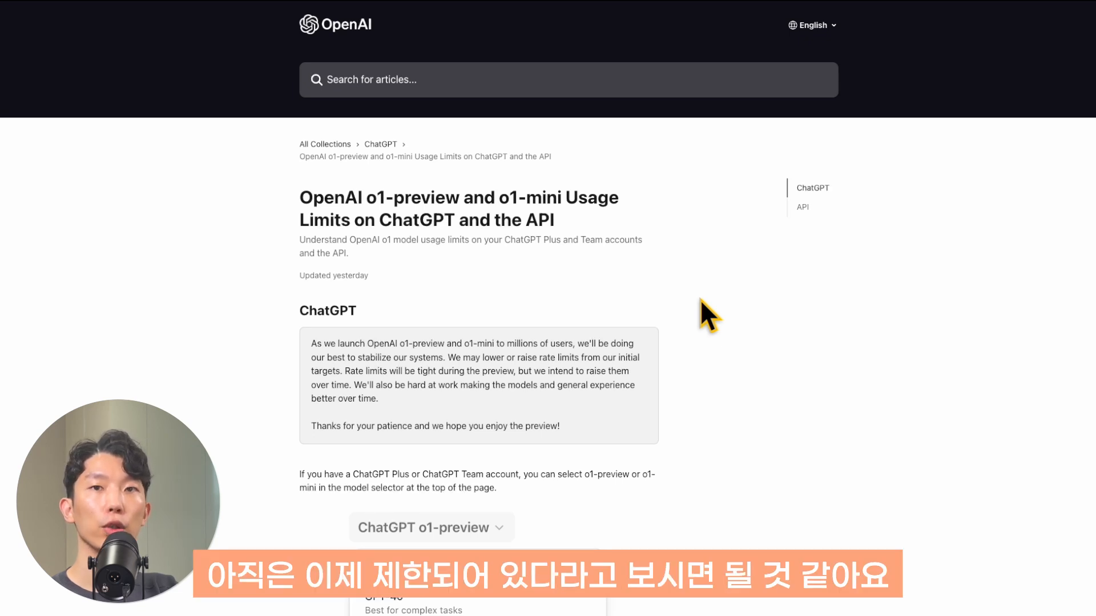
pyautogui.scroll(-7, 700, 299)
pyautogui.moveTo(703, 479)
pyautogui.mouseDown()
pyautogui.moveTo(699, 410)
pyautogui.moveTo(690, 482)
pyautogui.mouseUp()
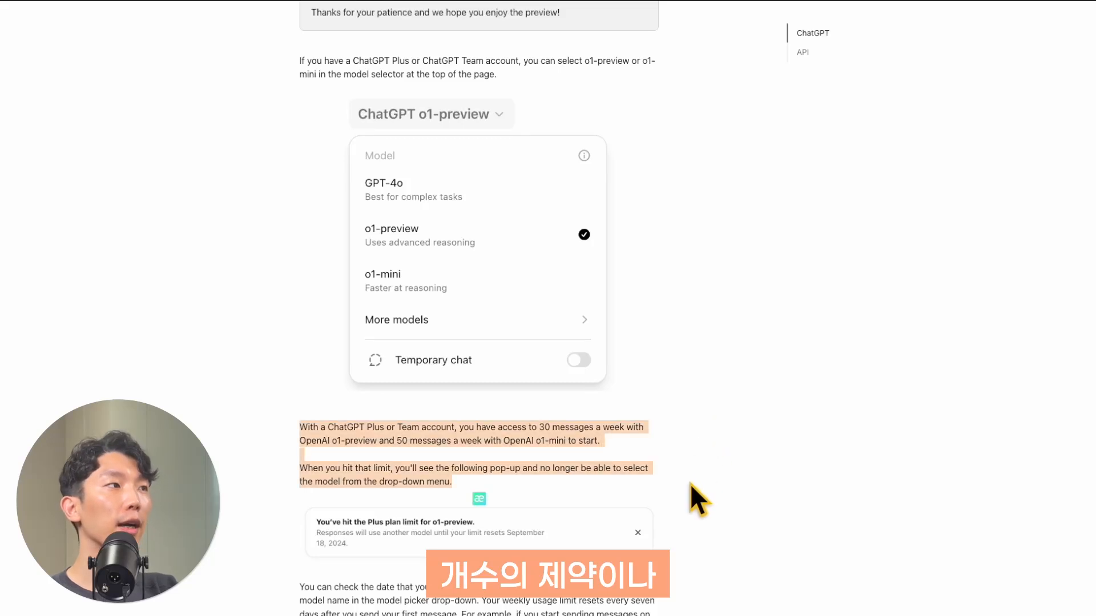
pyautogui.click(703, 488)
pyautogui.scroll(-1, 703, 488)
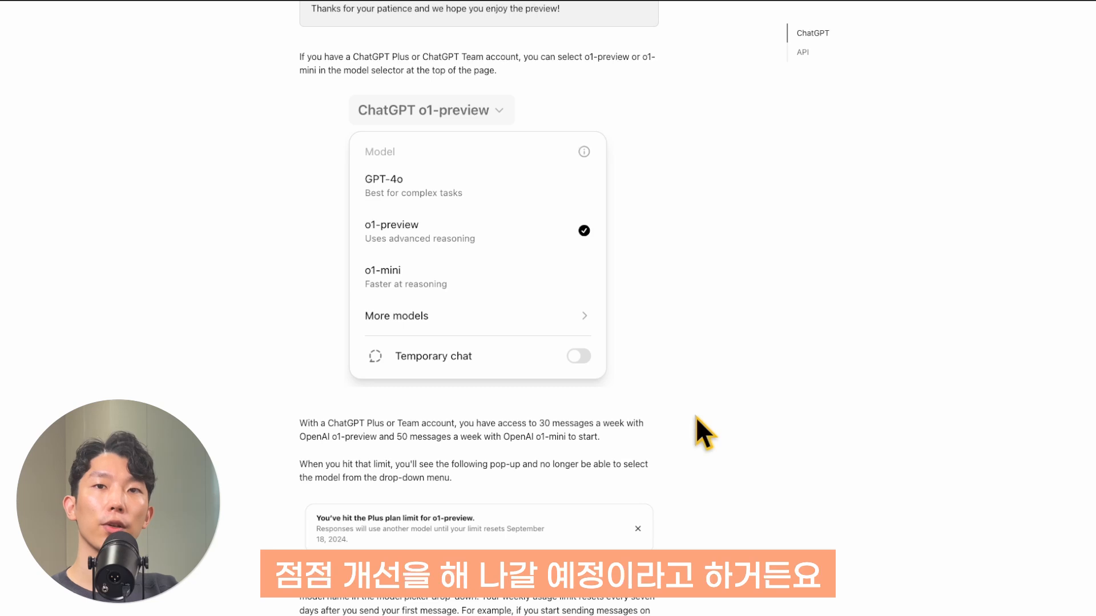
# - Read how to check the usage limit's reset date and how to verify which model produced a ChatGPT response
pyautogui.scroll(-3, 713, 468)
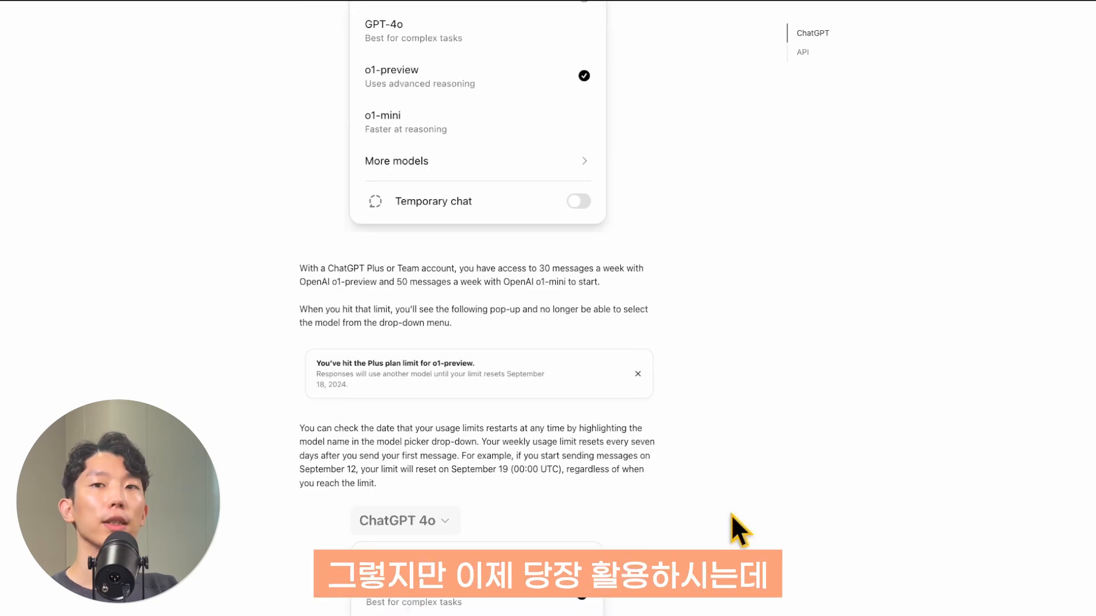
pyautogui.moveTo(682, 492); pyautogui.dragTo(689, 426)
pyautogui.click(689, 427)
pyautogui.scroll(-7, 721, 484)
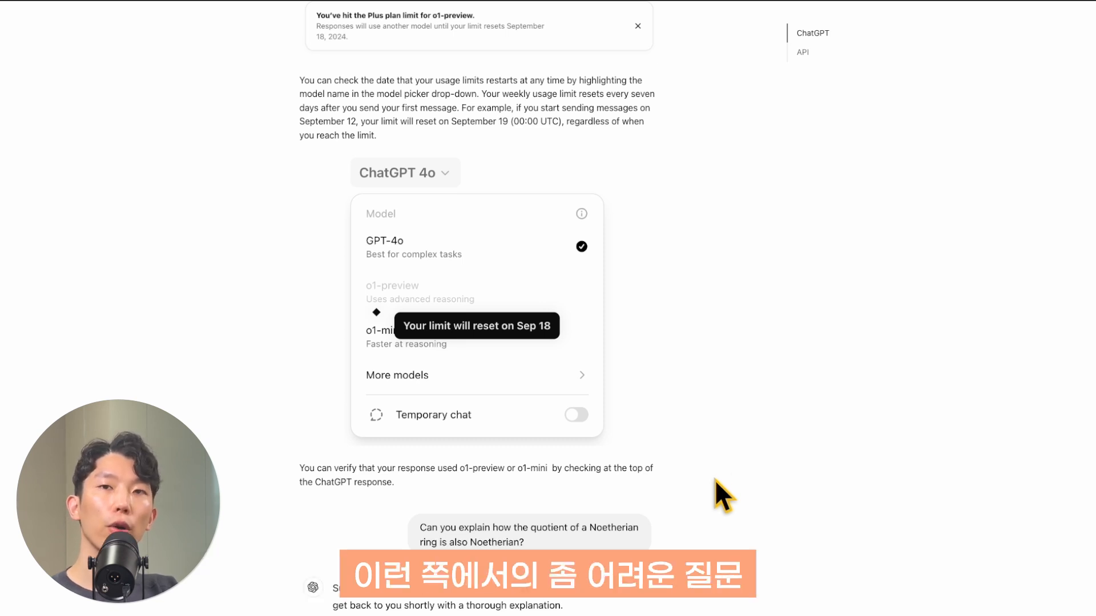
pyautogui.moveTo(707, 479); pyautogui.dragTo(711, 459)
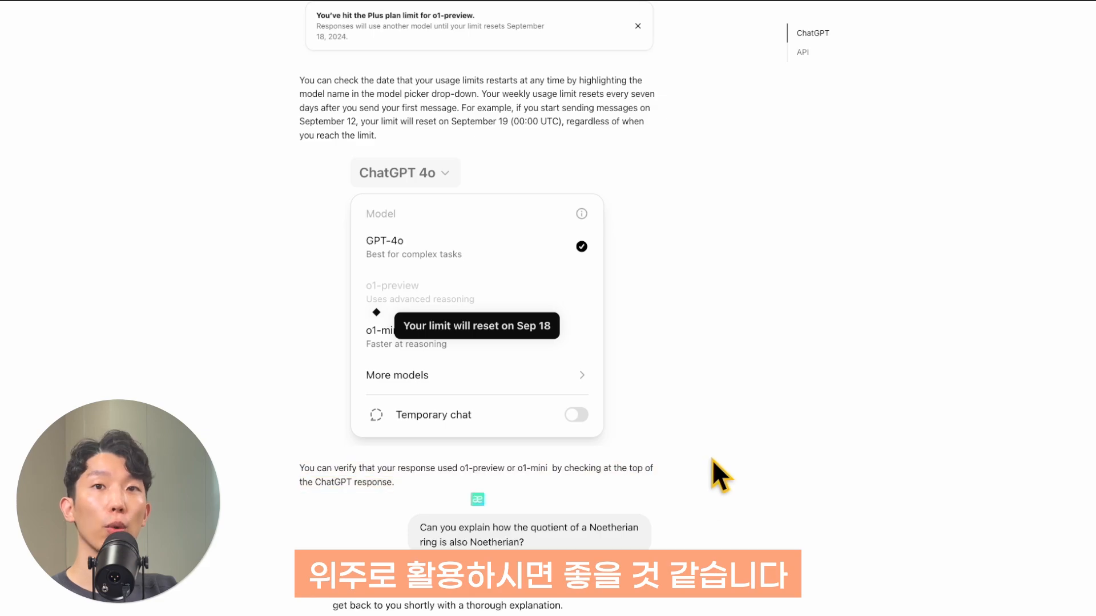